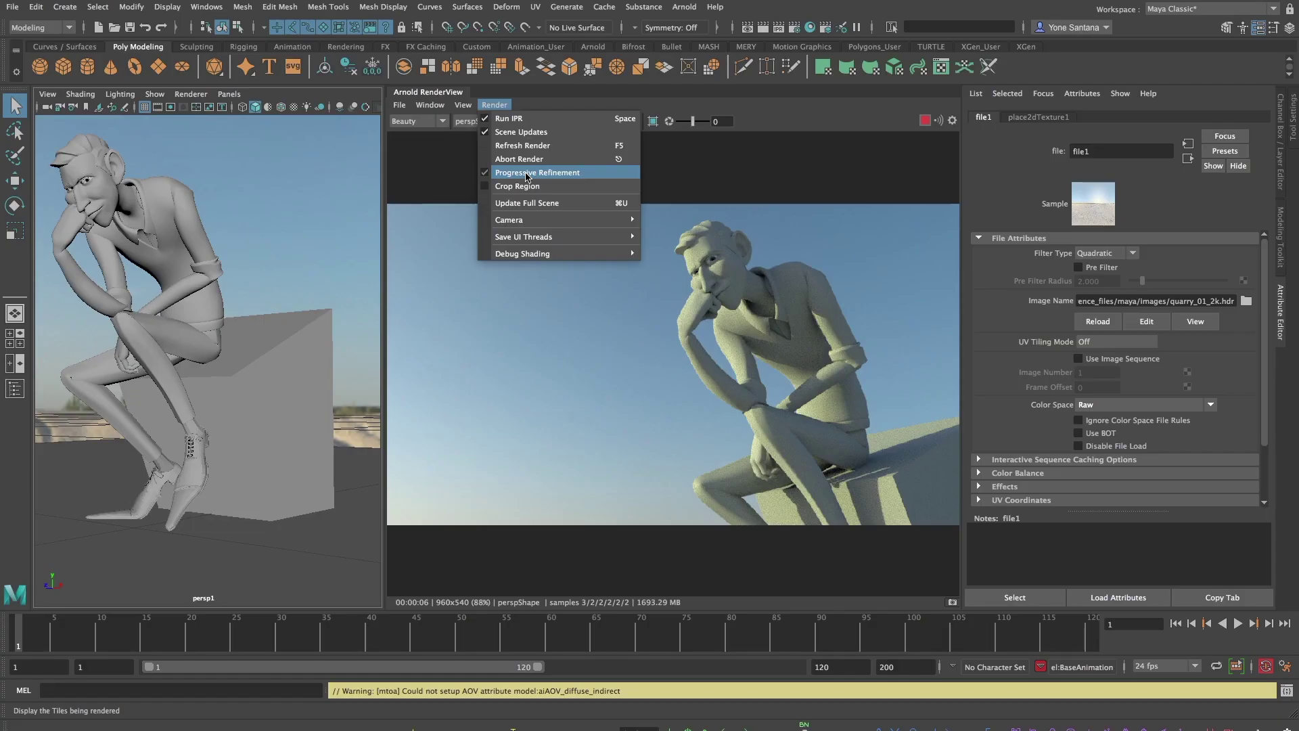
Stop the live render and inspect the figure, the ground plane and the surrounding sky environment in the perspective view
{"action": "left_click", "coordinate": [534, 184]}
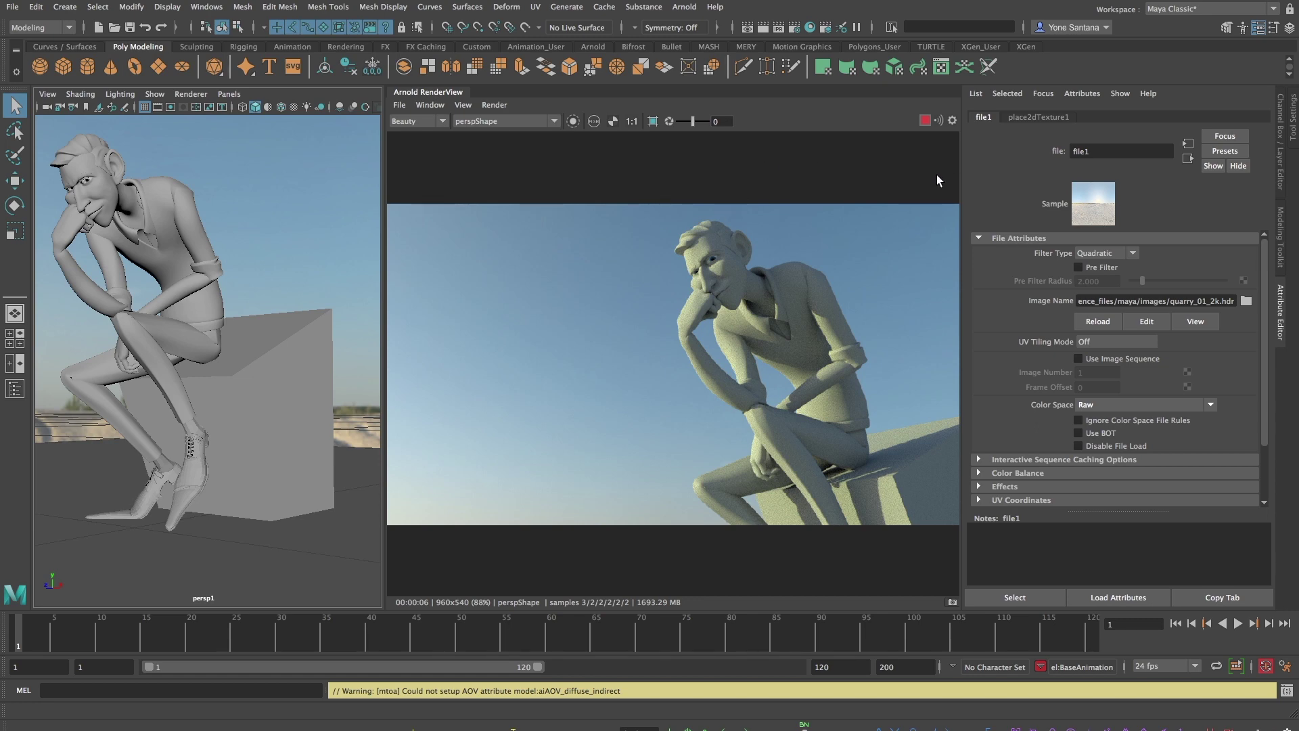
{"action": "left_click", "coordinate": [925, 120]}
{"action": "scroll", "coordinate": [289, 363], "scroll_direction": "down", "scroll_amount": 15}
{"action": "left_click_drag", "start_coordinate": [245, 342], "coordinate": [230, 191], "text": "alt"}
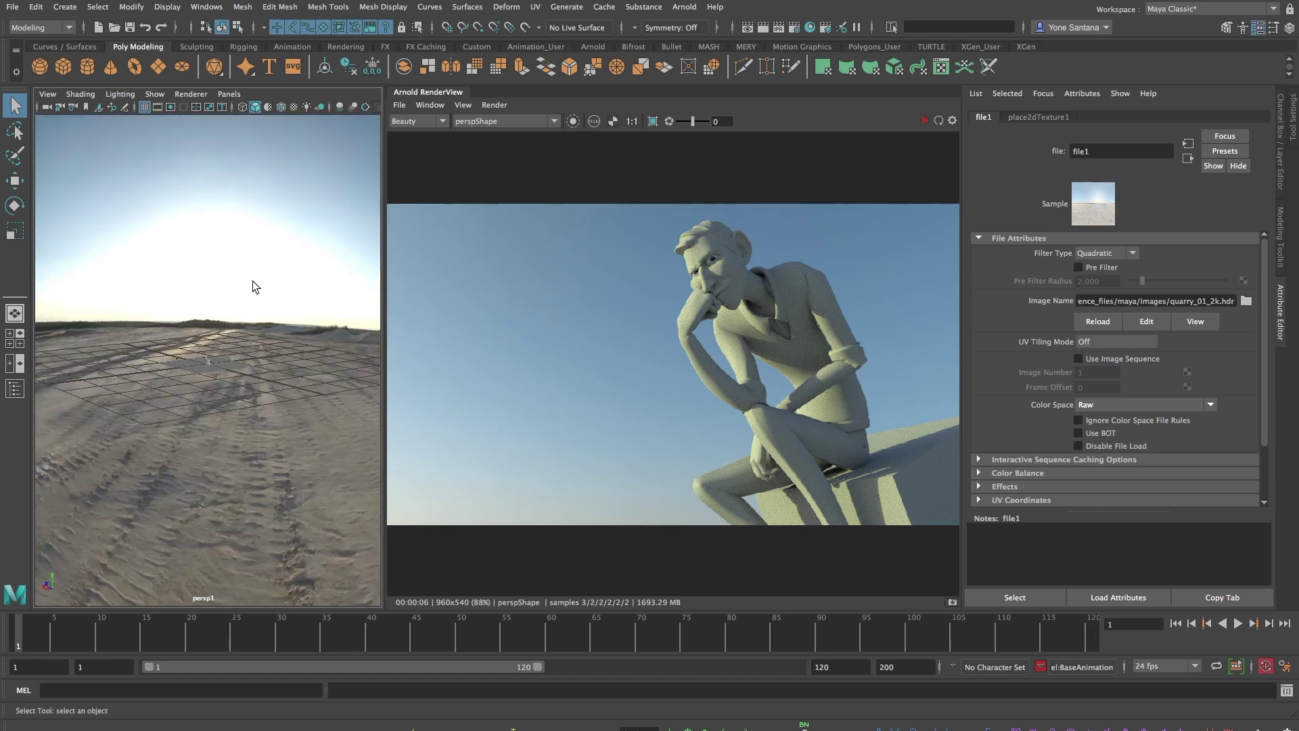
{"action": "left_click_drag", "start_coordinate": [238, 275], "coordinate": [287, 185], "text": "alt"}
{"action": "left_click_drag", "start_coordinate": [268, 277], "coordinate": [262, 360], "text": "alt"}
{"action": "right_click_drag", "start_coordinate": [261, 360], "coordinate": [430, 447], "text": "alt"}
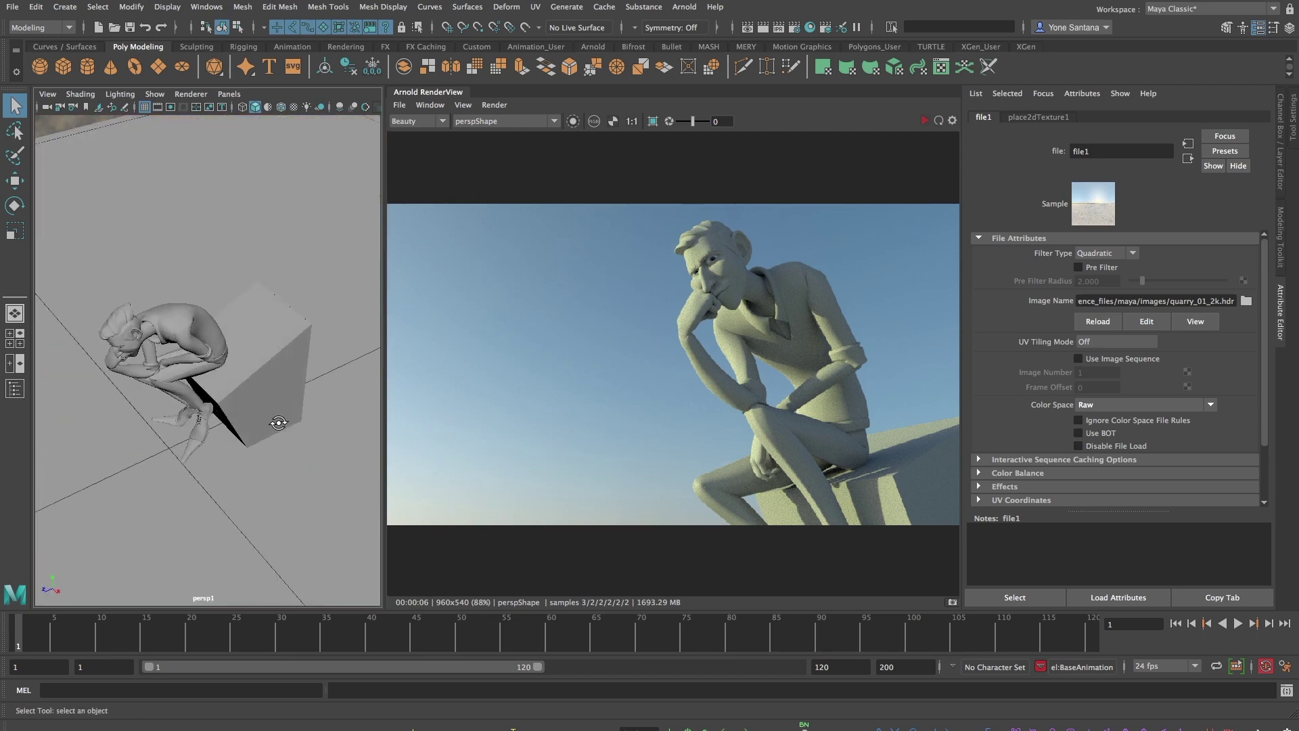
{"action": "left_click_drag", "start_coordinate": [294, 416], "coordinate": [299, 417], "text": "alt"}
{"action": "middle_click_drag", "start_coordinate": [299, 417], "coordinate": [426, 304], "text": "alt"}
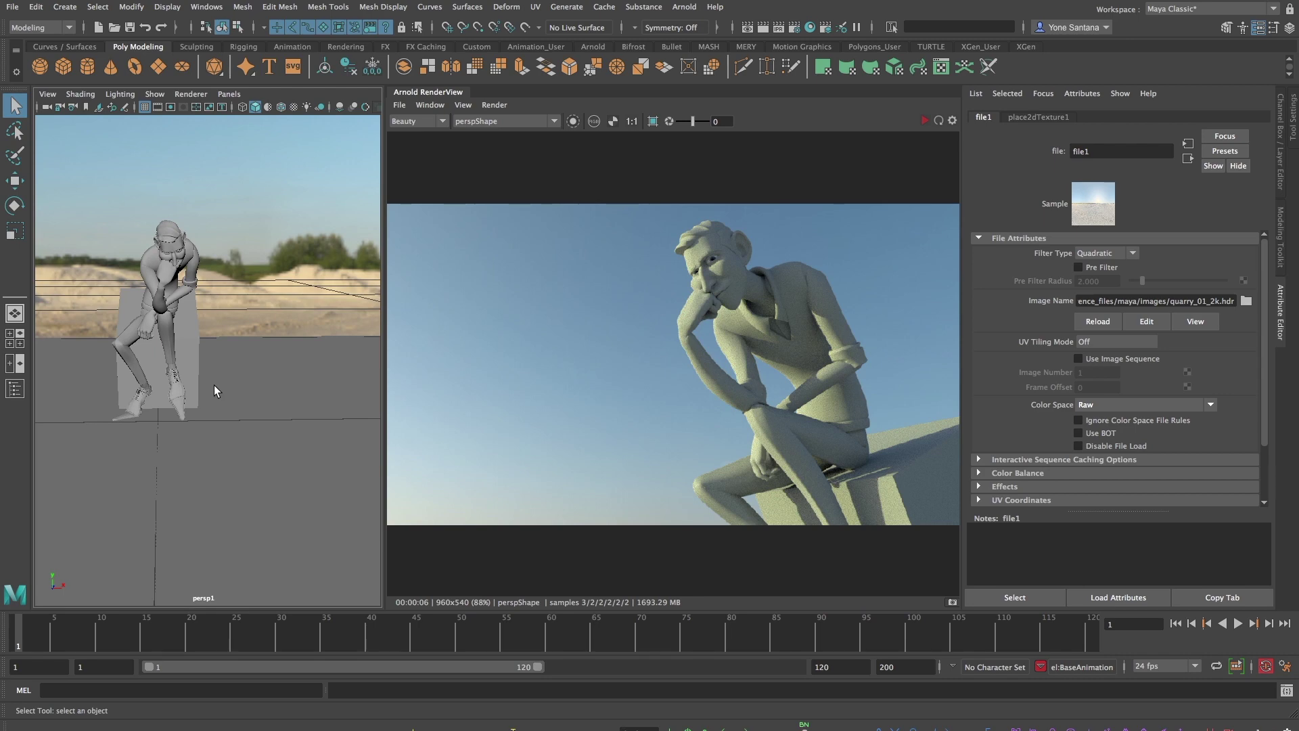
Assign a new Arnold aiStandardSurface material to the ground plane
{"action": "left_click_drag", "start_coordinate": [214, 384], "coordinate": [274, 352], "text": "alt"}
{"action": "left_click", "coordinate": [276, 348]}
{"action": "right_click", "coordinate": [276, 348]}
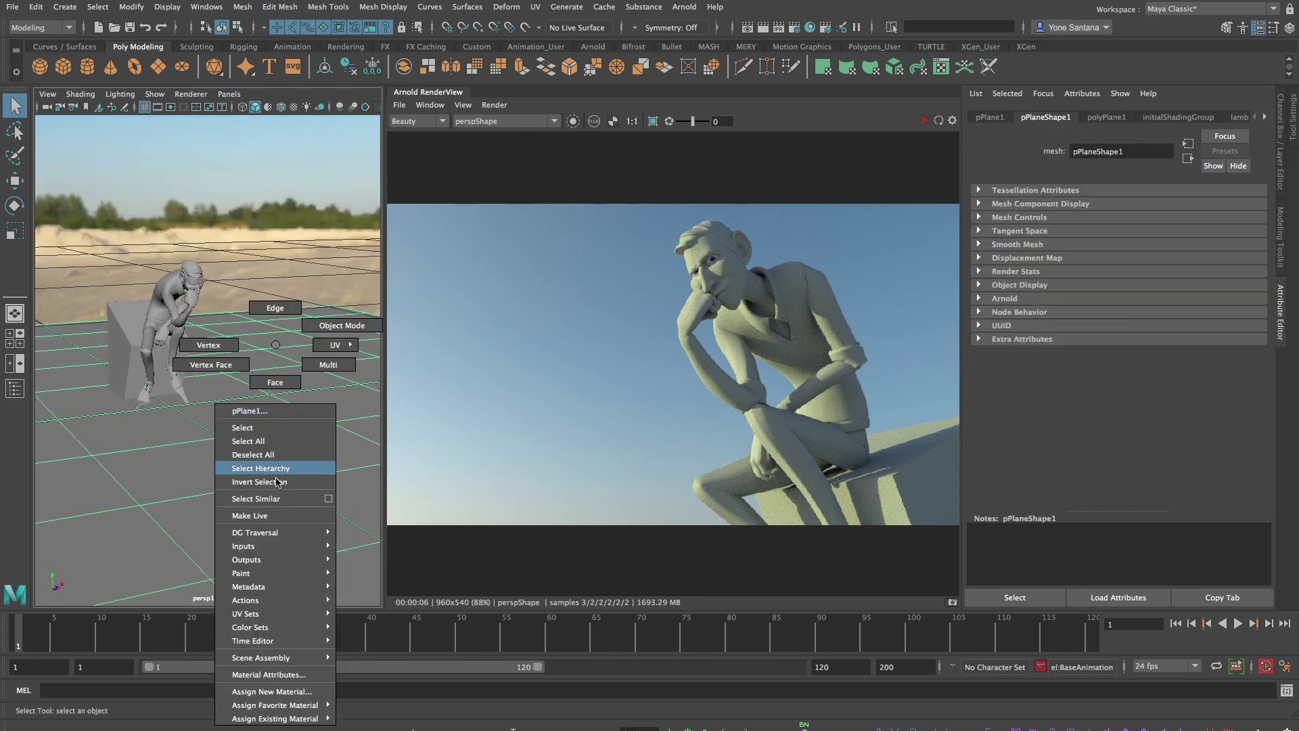
{"action": "mouse_move", "coordinate": [314, 705]}
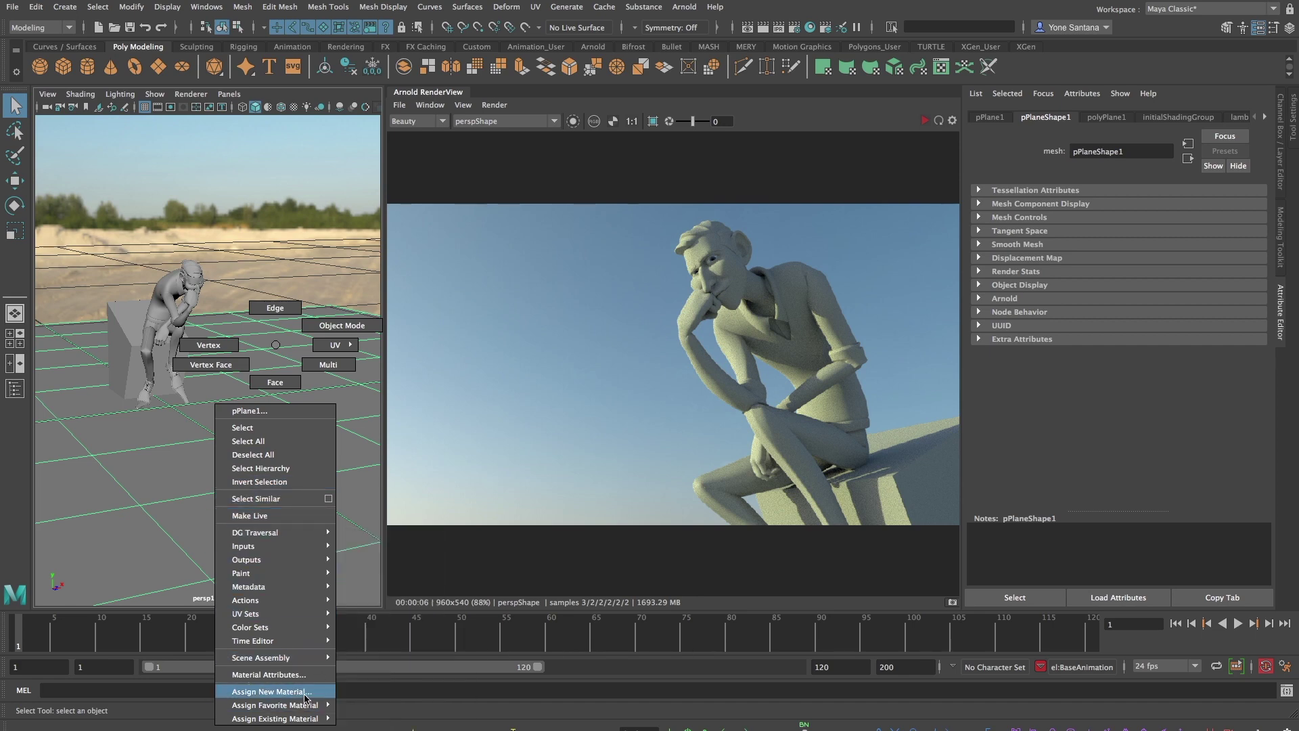
{"action": "left_click", "coordinate": [306, 693]}
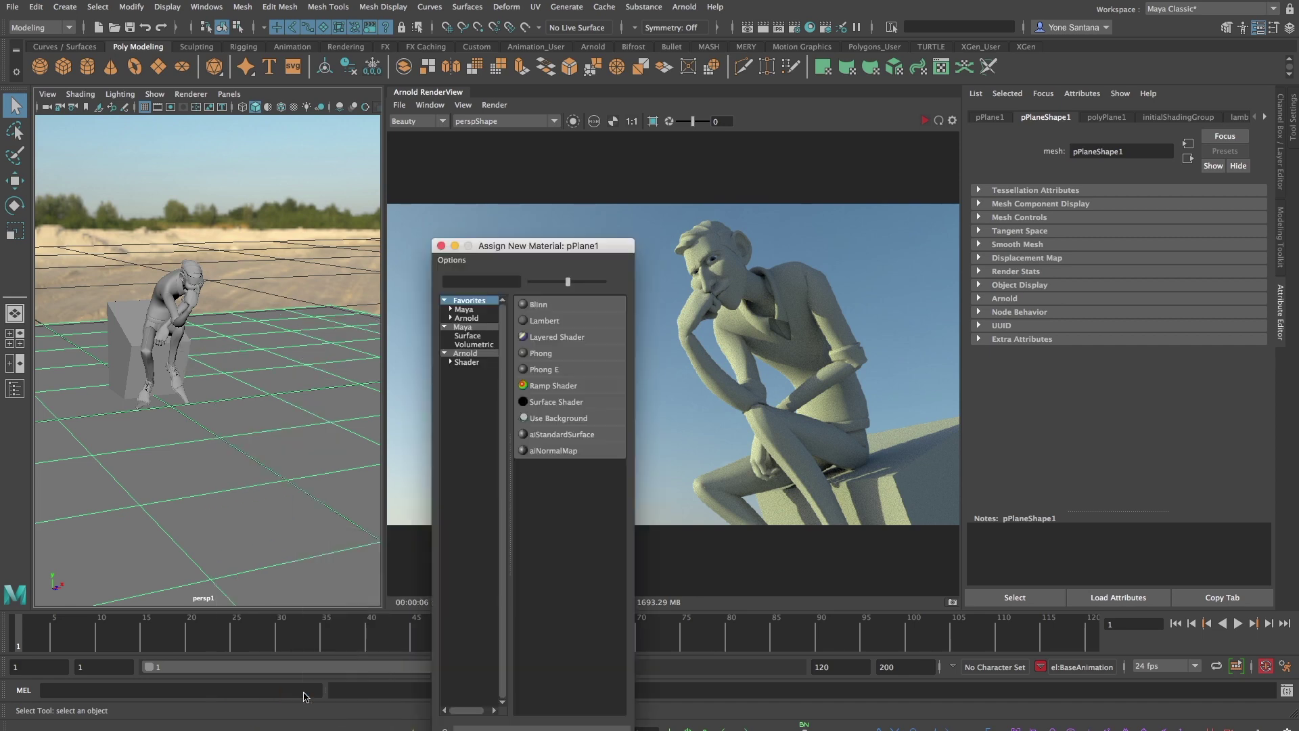
{"action": "left_click", "coordinate": [477, 350]}
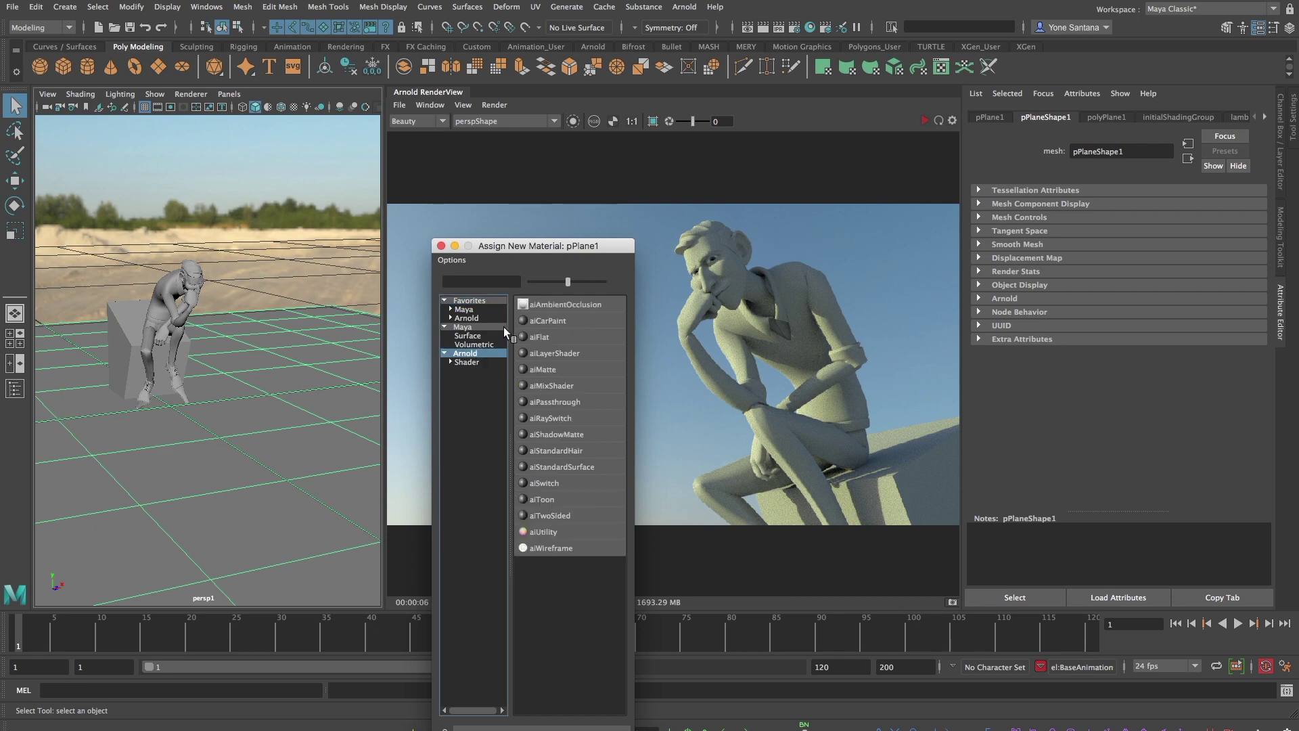
{"action": "left_click", "coordinate": [574, 466]}
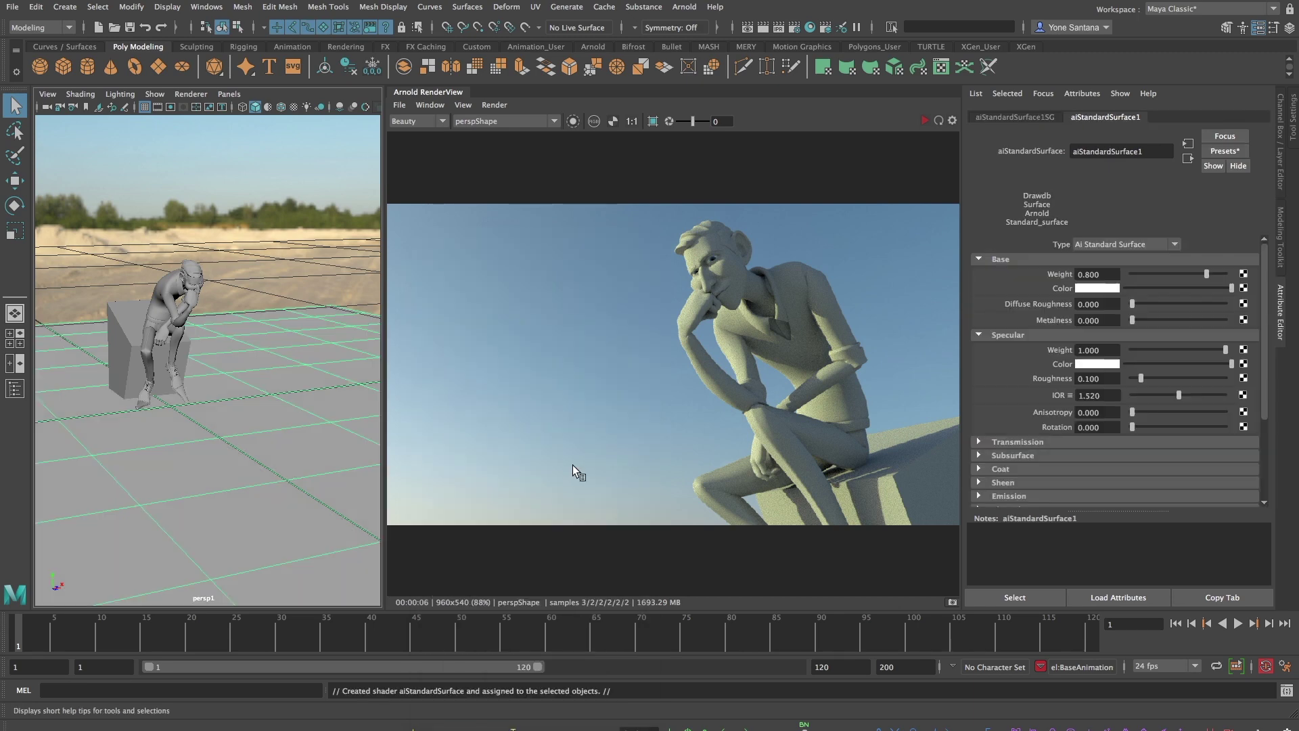
Restart the live render and set the ground material's base color to magenta
{"action": "left_click", "coordinate": [922, 120]}
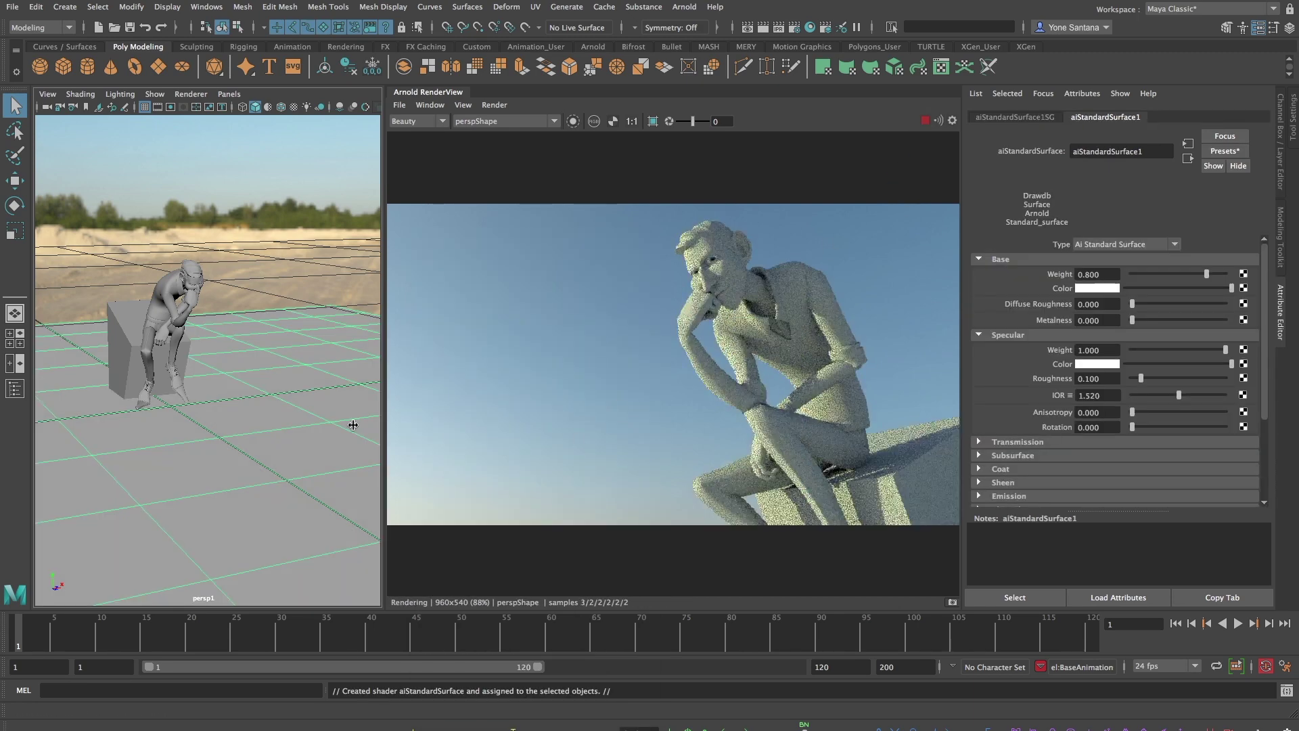
{"action": "left_click", "coordinate": [1110, 287]}
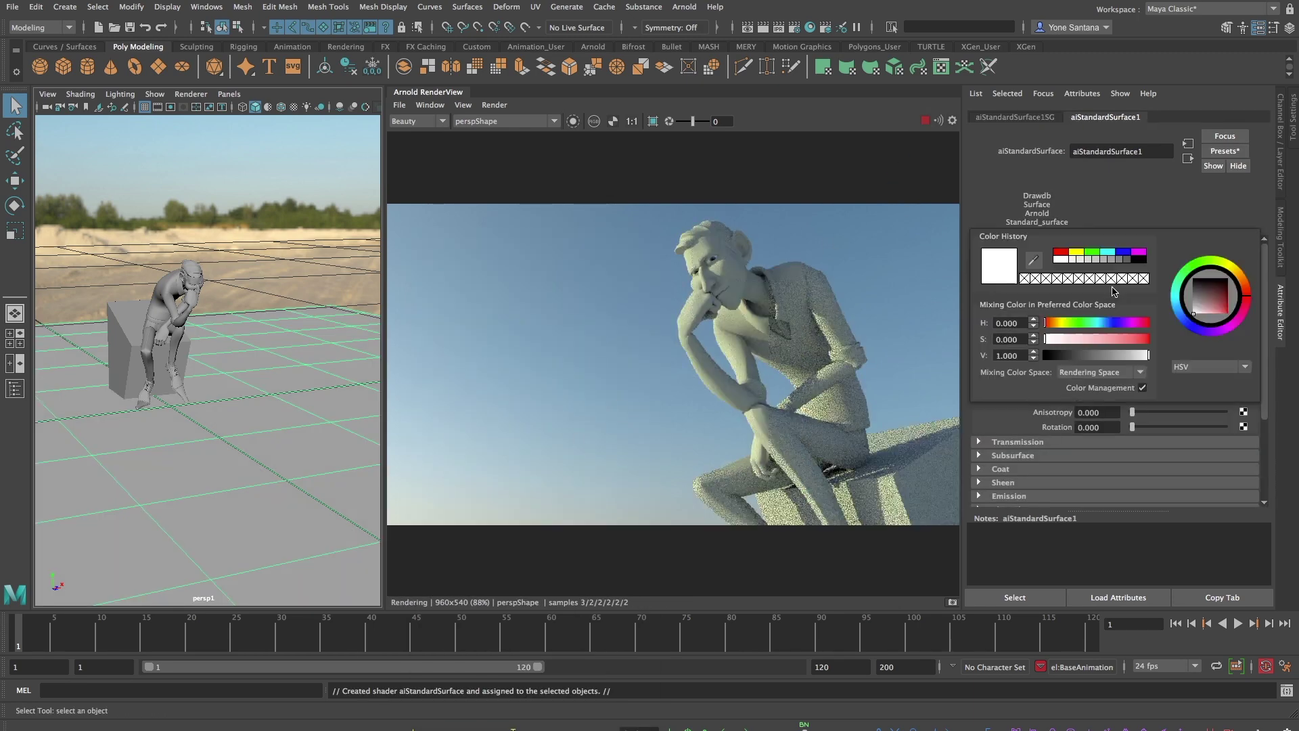
{"action": "left_click", "coordinate": [1235, 319]}
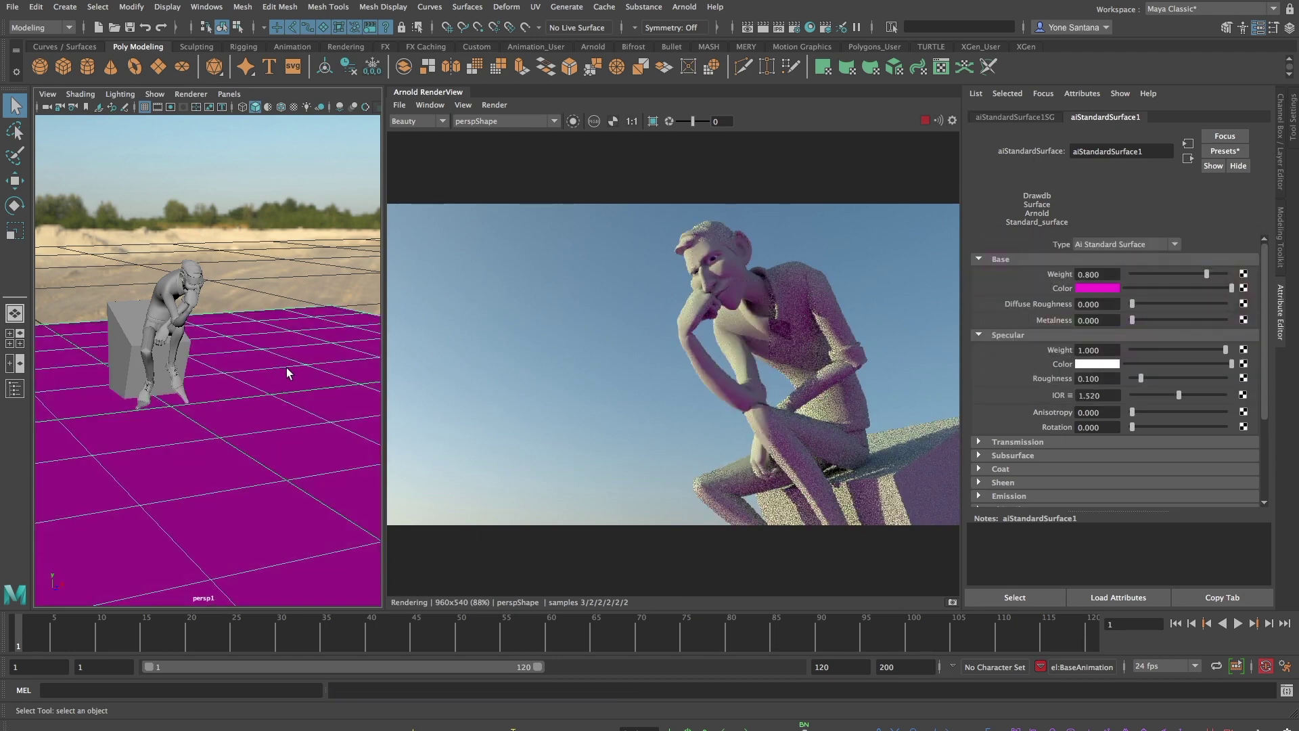
{"action": "mouse_move", "coordinate": [283, 384]}
{"action": "left_mouse_down", "text": "alt"}
{"action": "mouse_move", "coordinate": [224, 390]}
{"action": "mouse_move", "coordinate": [261, 386]}
{"action": "left_mouse_up", "text": "alt"}
{"action": "middle_click_drag", "start_coordinate": [261, 386], "coordinate": [314, 410], "text": "alt"}
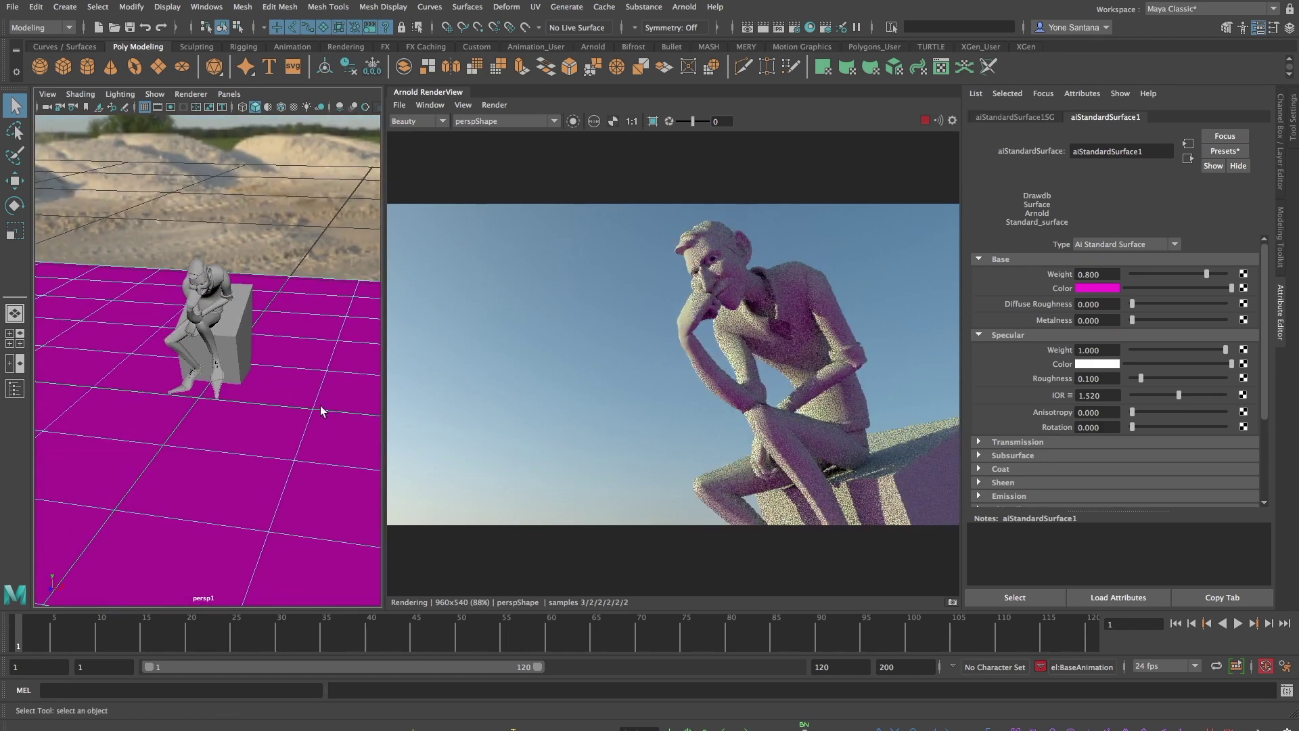
{"action": "right_click_drag", "start_coordinate": [324, 416], "coordinate": [379, 387], "text": "alt"}
{"action": "left_click", "coordinate": [771, 436]}
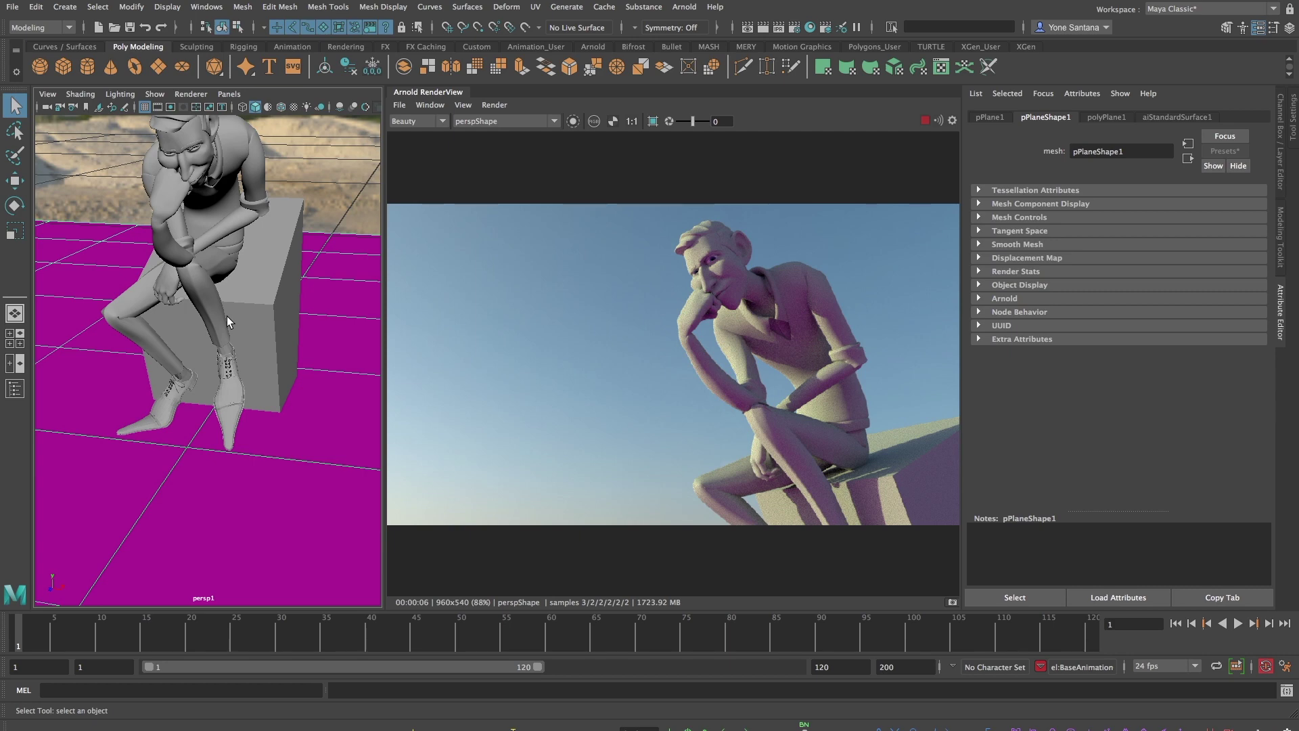
Open the Outliner, unhide pCube2 and dock the Outliner beside the viewport
{"action": "left_click", "coordinate": [206, 7]}
{"action": "left_click", "coordinate": [230, 152]}
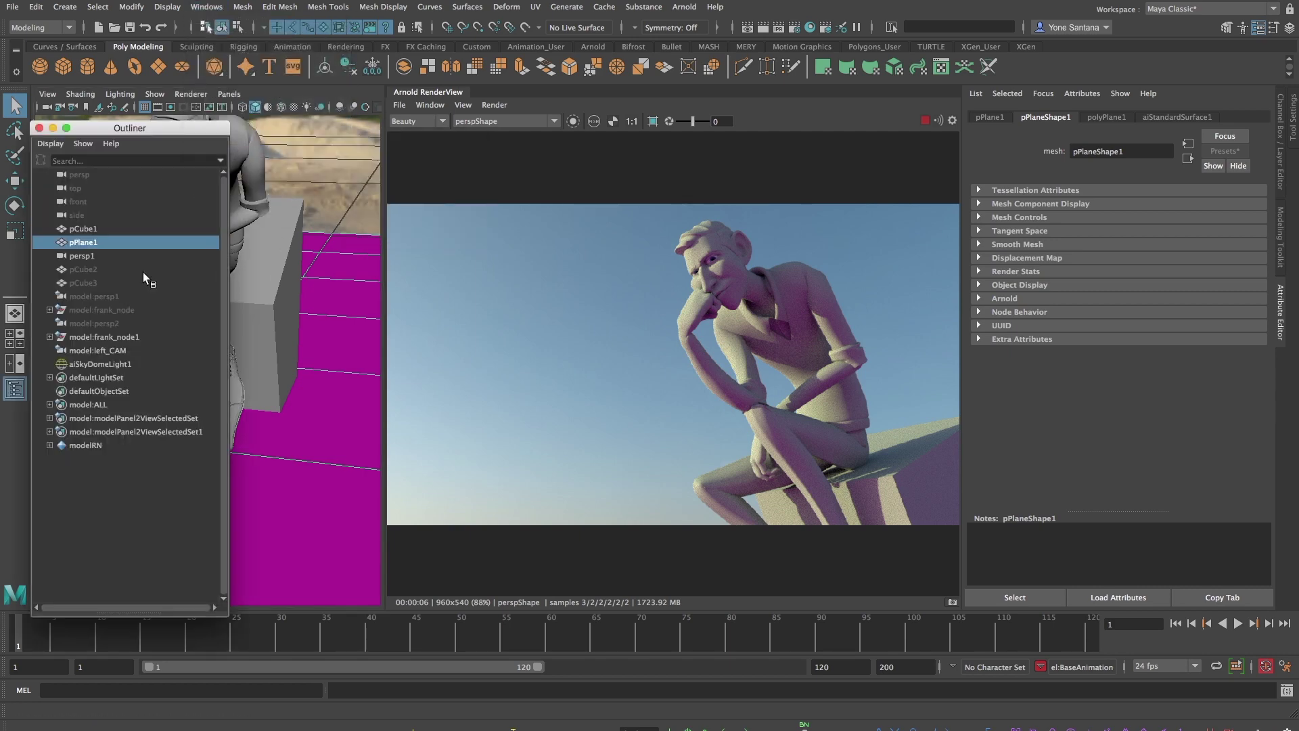
{"action": "left_click_drag", "start_coordinate": [130, 128], "coordinate": [138, 76]}
{"action": "left_click", "coordinate": [99, 217]}
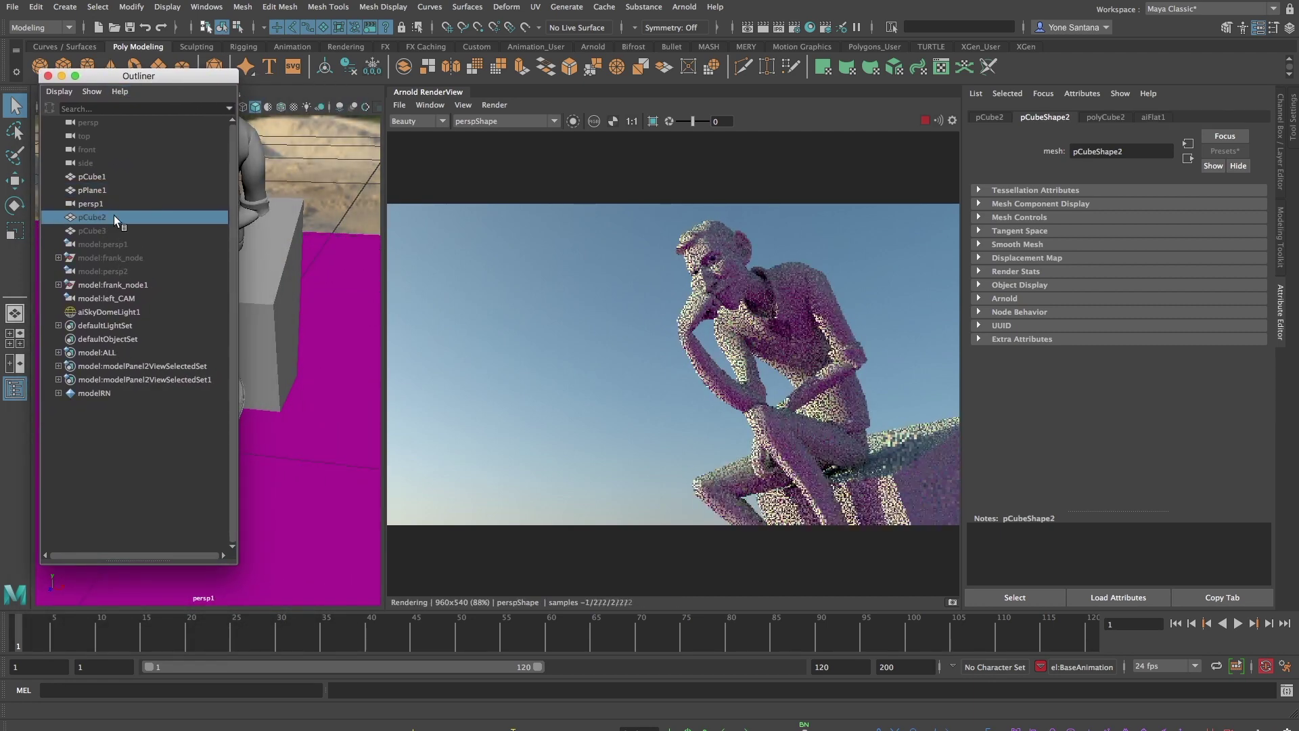
{"action": "key", "text": "shift+h"}
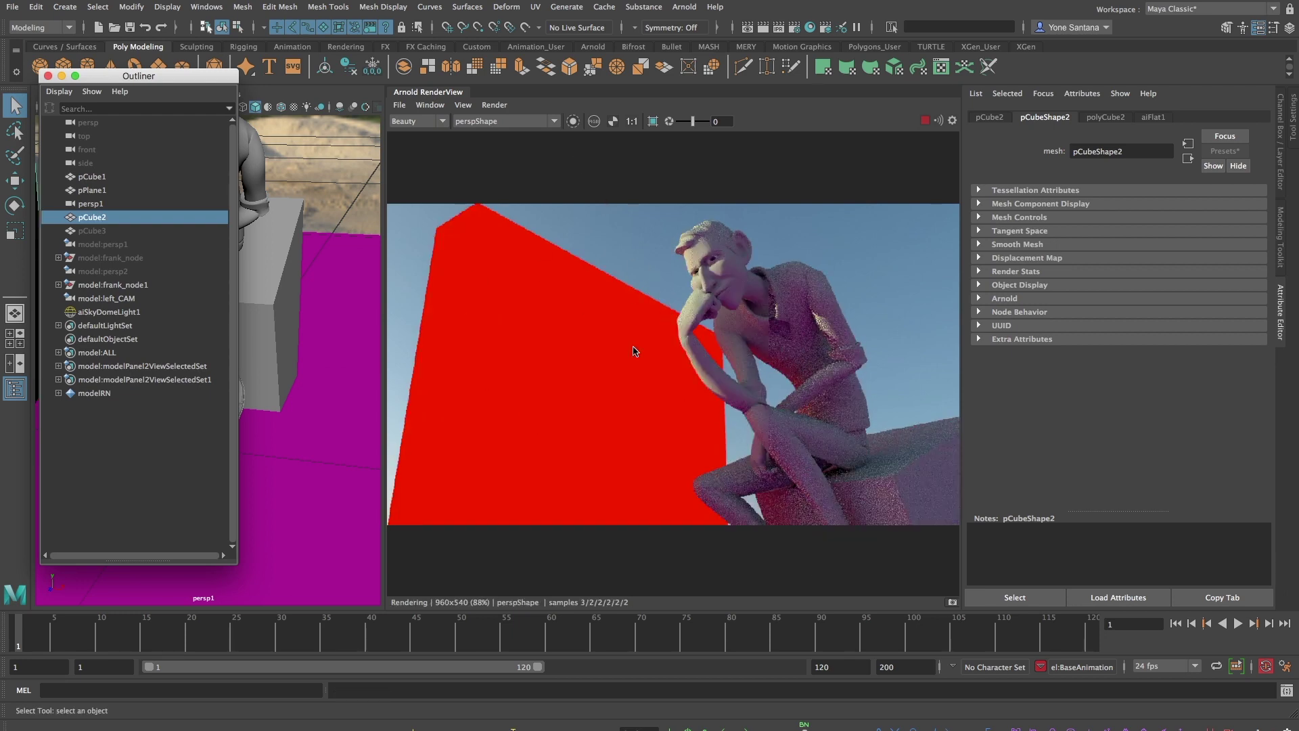
{"action": "left_click_drag", "start_coordinate": [122, 80], "coordinate": [101, 163]}
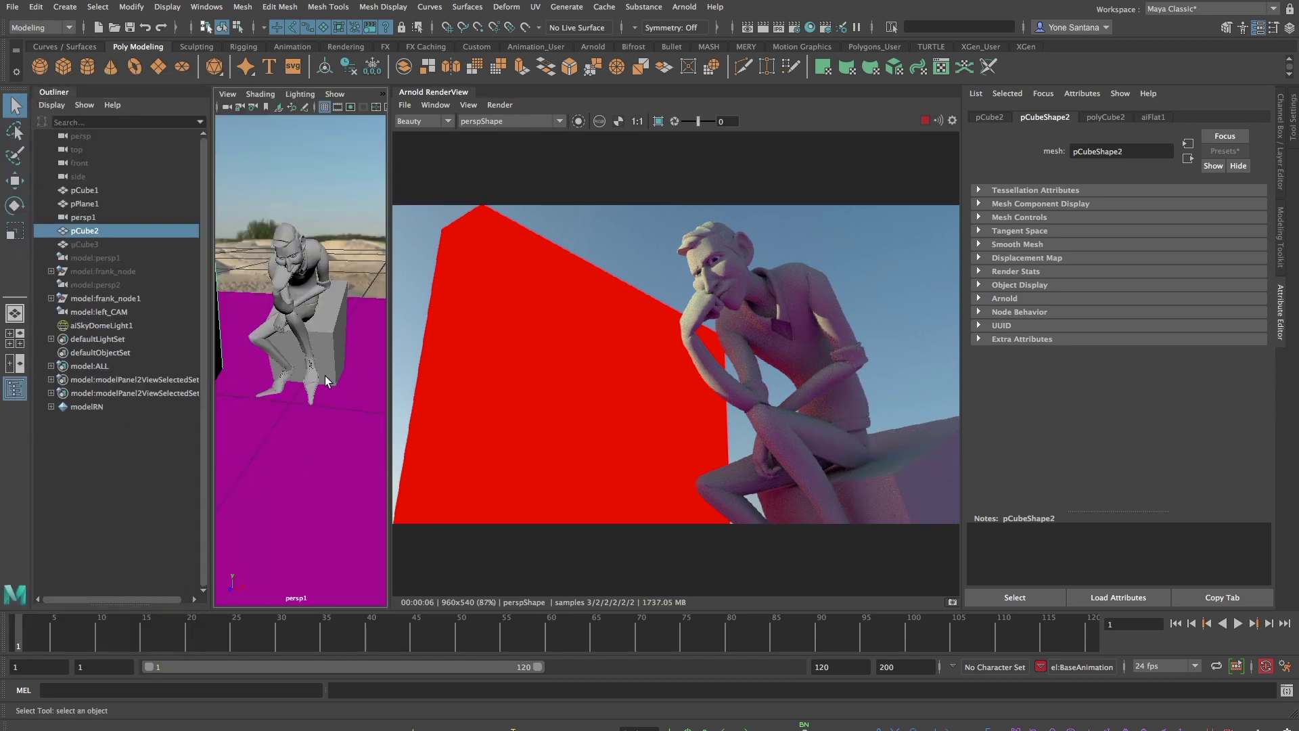
Collapse the Outliner and turn off Arnold Primary Visibility for the red cube
{"action": "right_click_drag", "start_coordinate": [320, 374], "coordinate": [252, 352], "text": "alt"}
{"action": "left_click_drag", "start_coordinate": [252, 352], "coordinate": [310, 342], "text": "alt"}
{"action": "right_click_drag", "start_coordinate": [310, 343], "coordinate": [352, 325], "text": "alt"}
{"action": "left_click", "coordinate": [67, 94]}
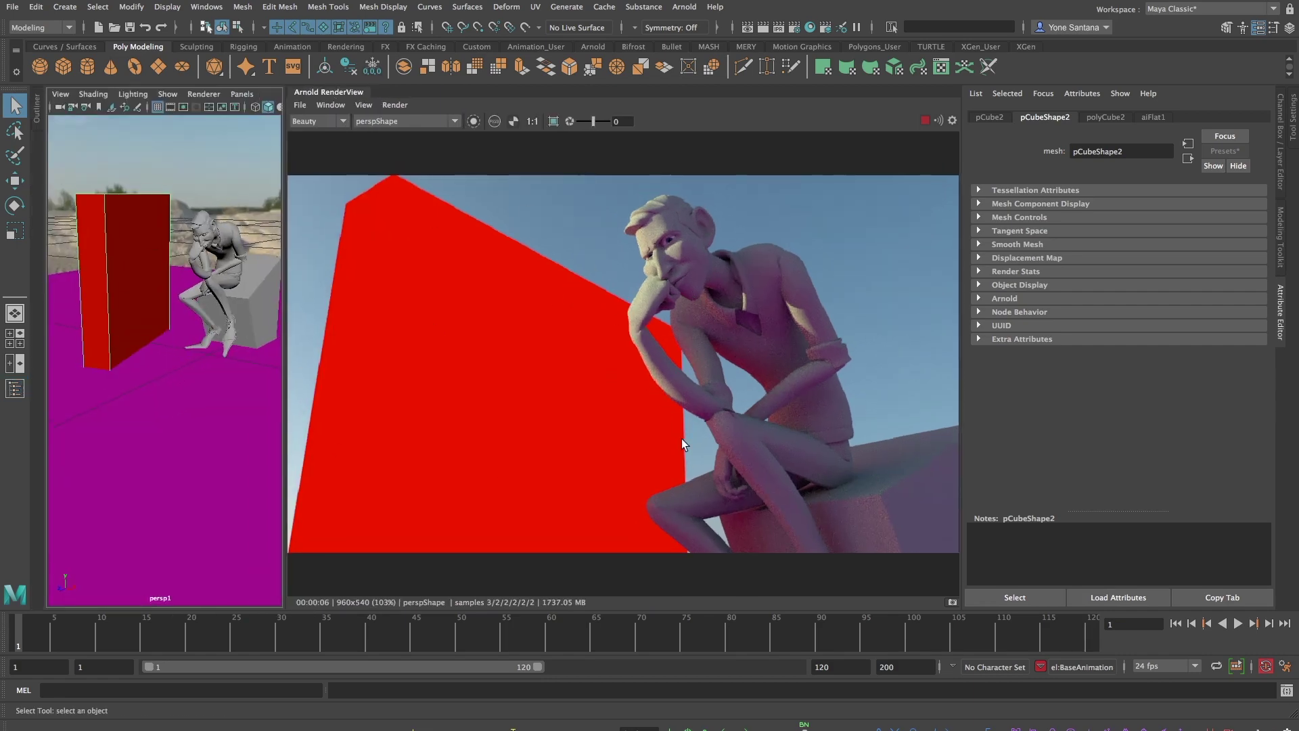
{"action": "left_click", "coordinate": [494, 274]}
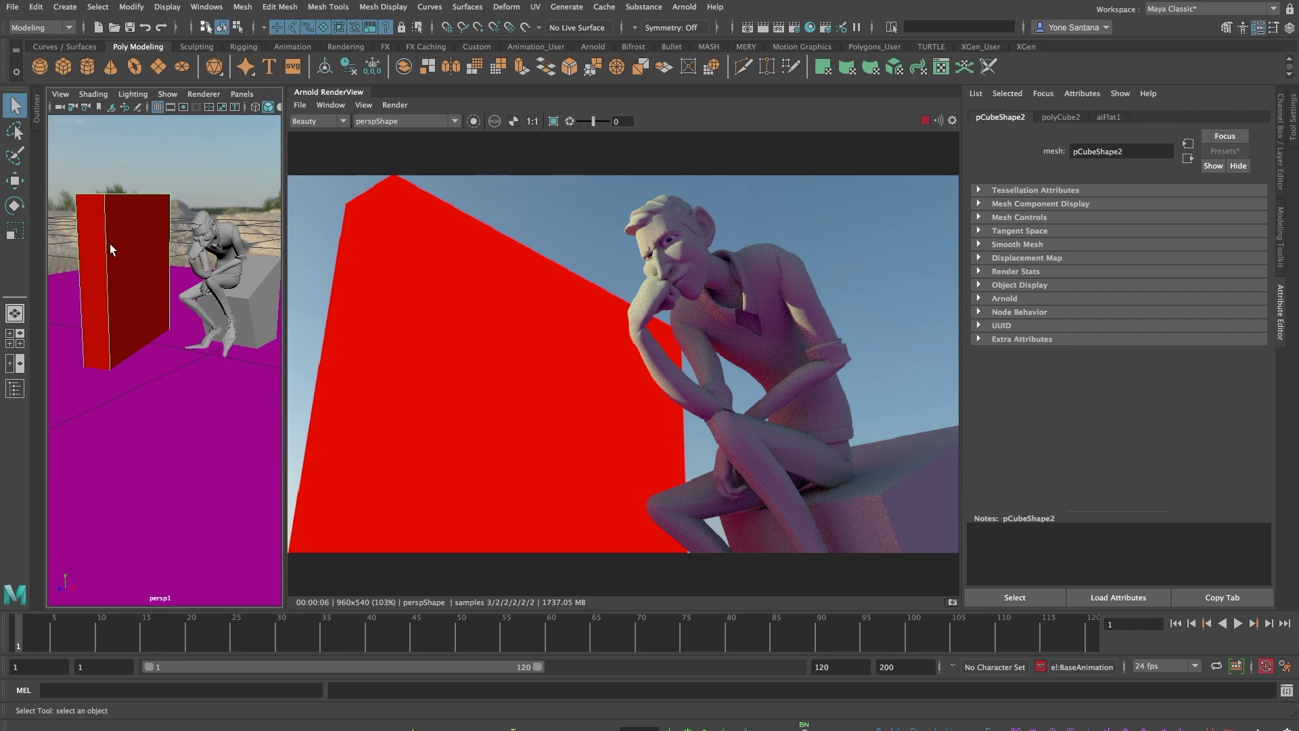
{"action": "left_click", "coordinate": [1008, 299]}
{"action": "left_click", "coordinate": [1087, 372]}
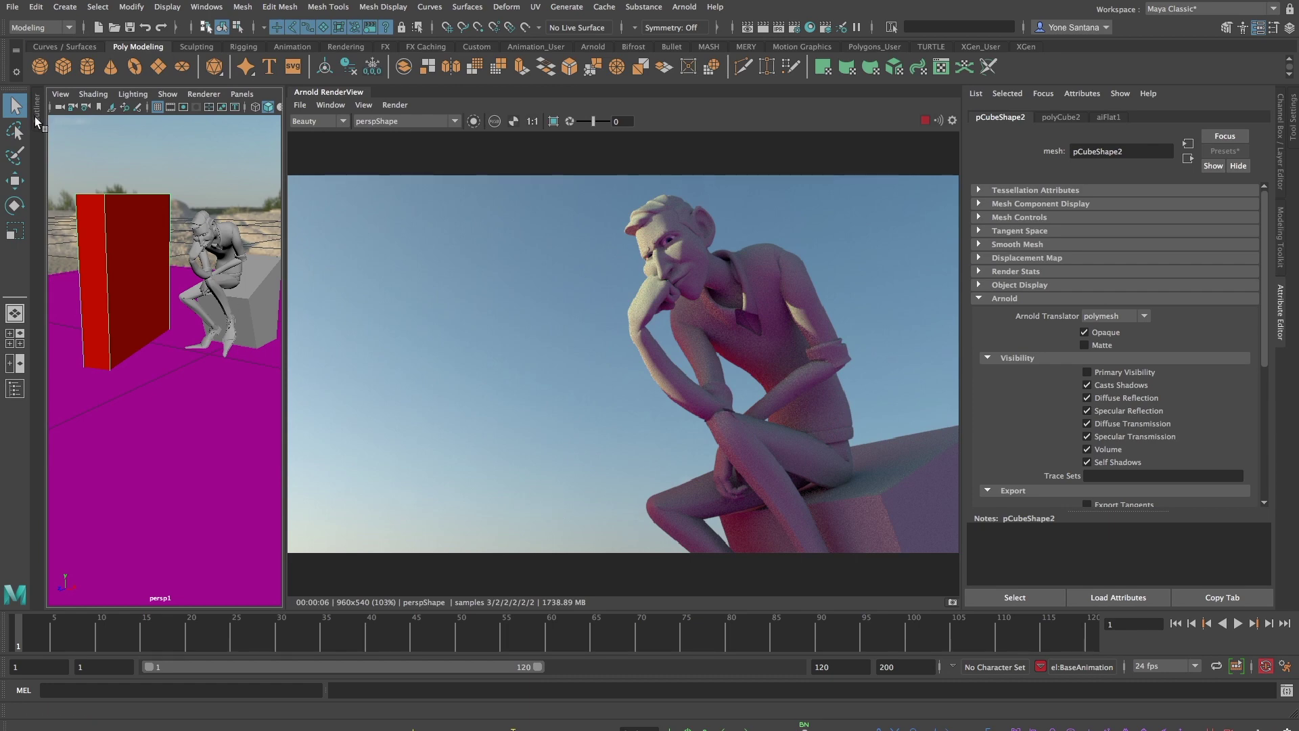
Unhide pCube3 from the Outliner and collapse the Outliner again
{"action": "left_click", "coordinate": [15, 389]}
{"action": "left_click", "coordinate": [107, 245]}
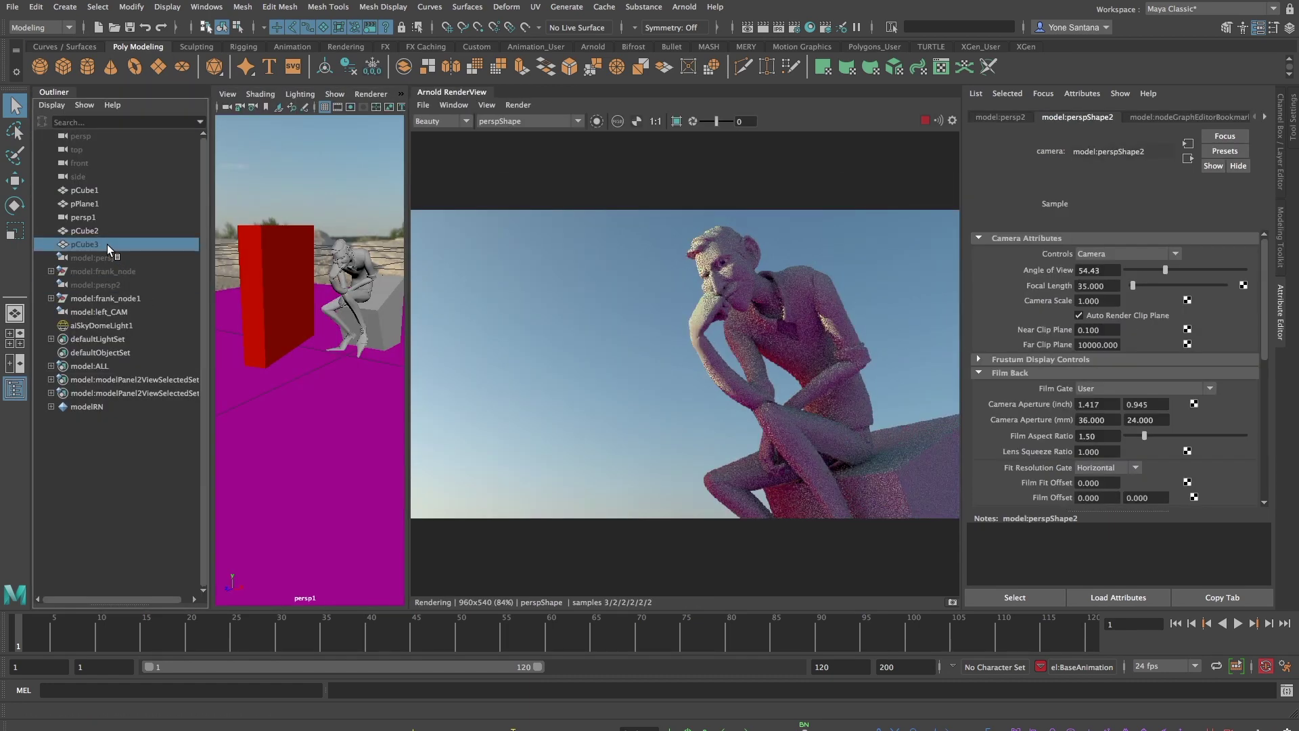
{"action": "key", "text": "shift+h"}
{"action": "middle_click_drag", "start_coordinate": [355, 298], "coordinate": [284, 314], "text": "alt"}
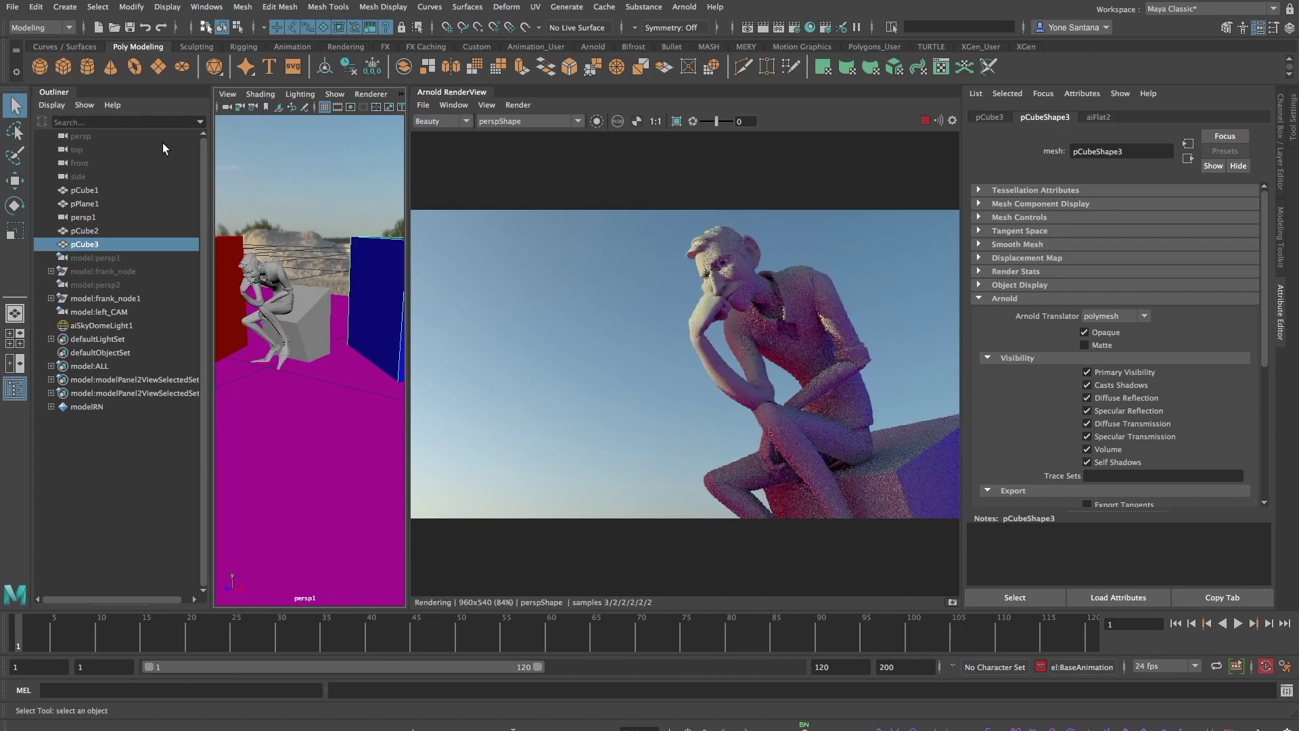
{"action": "left_click", "coordinate": [60, 92]}
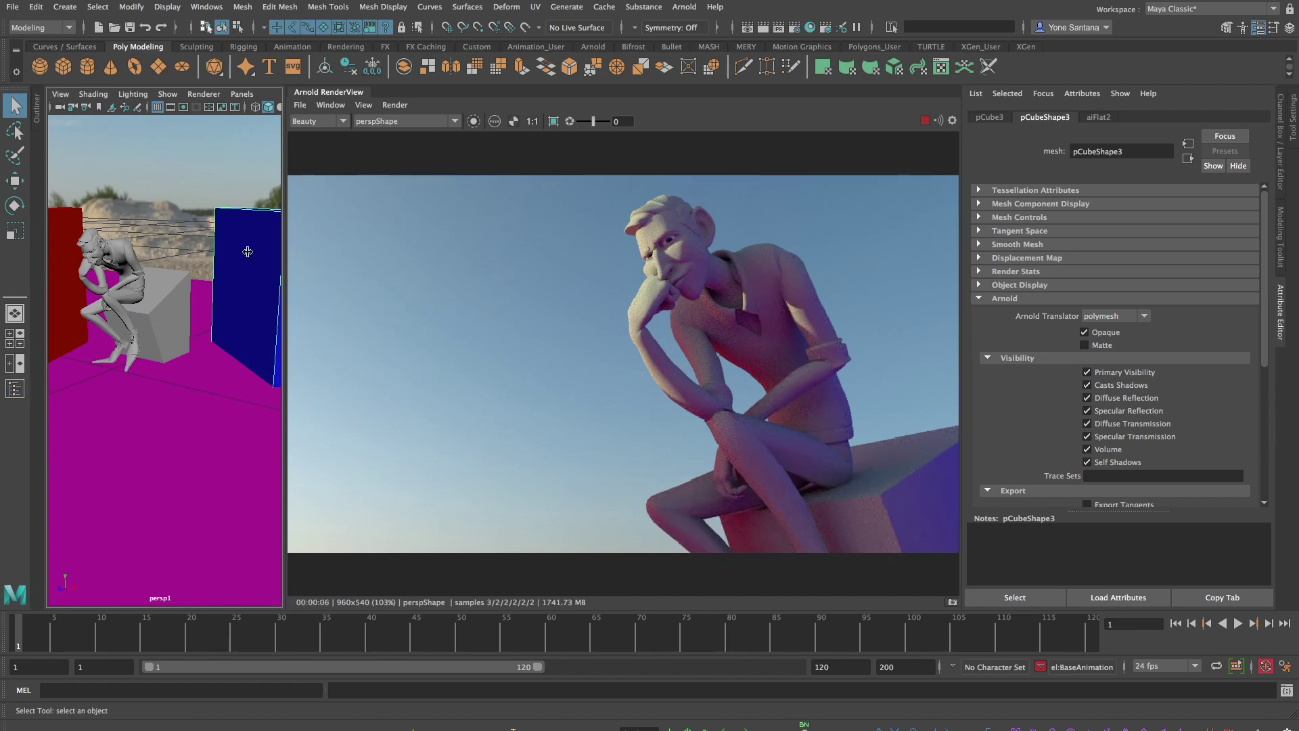
Set the skydome light's intensity to 0.2
{"action": "left_click", "coordinate": [127, 345]}
{"action": "left_click", "coordinate": [1096, 272]}
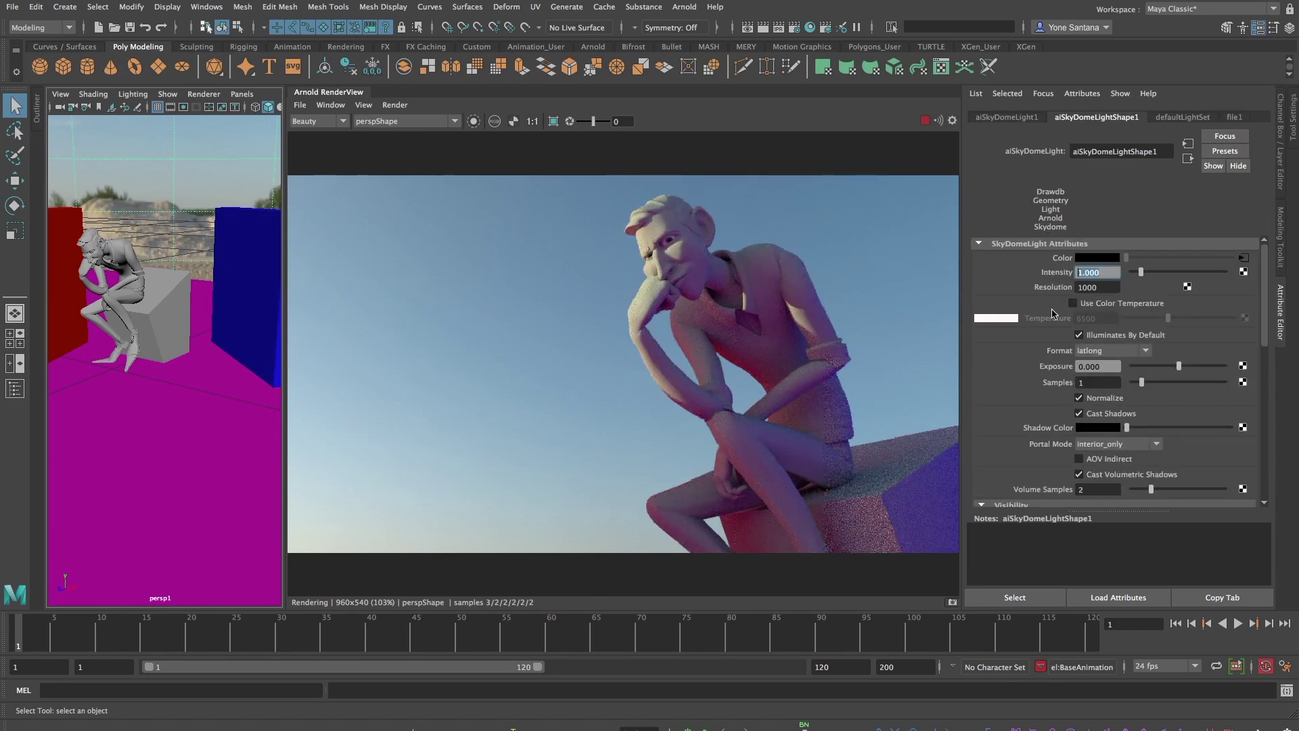
{"action": "type", "text": ".2"}
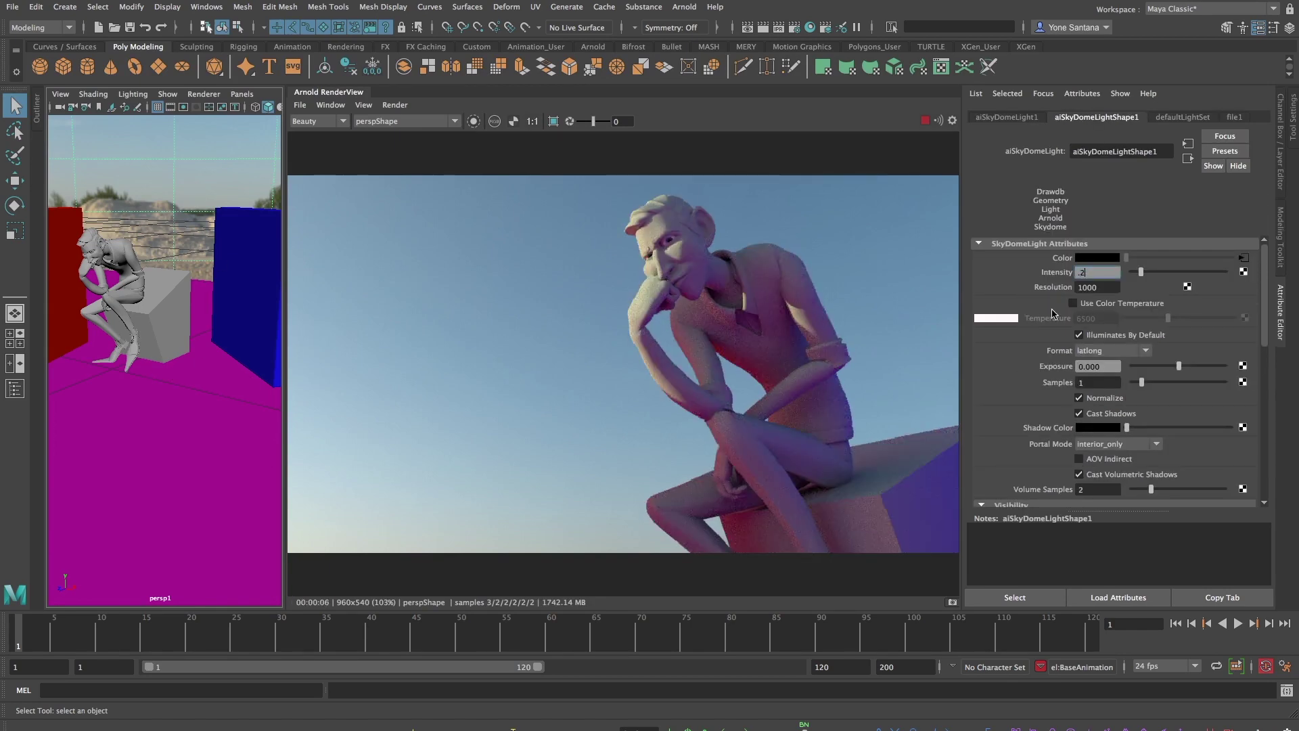
{"action": "key", "text": "Return"}
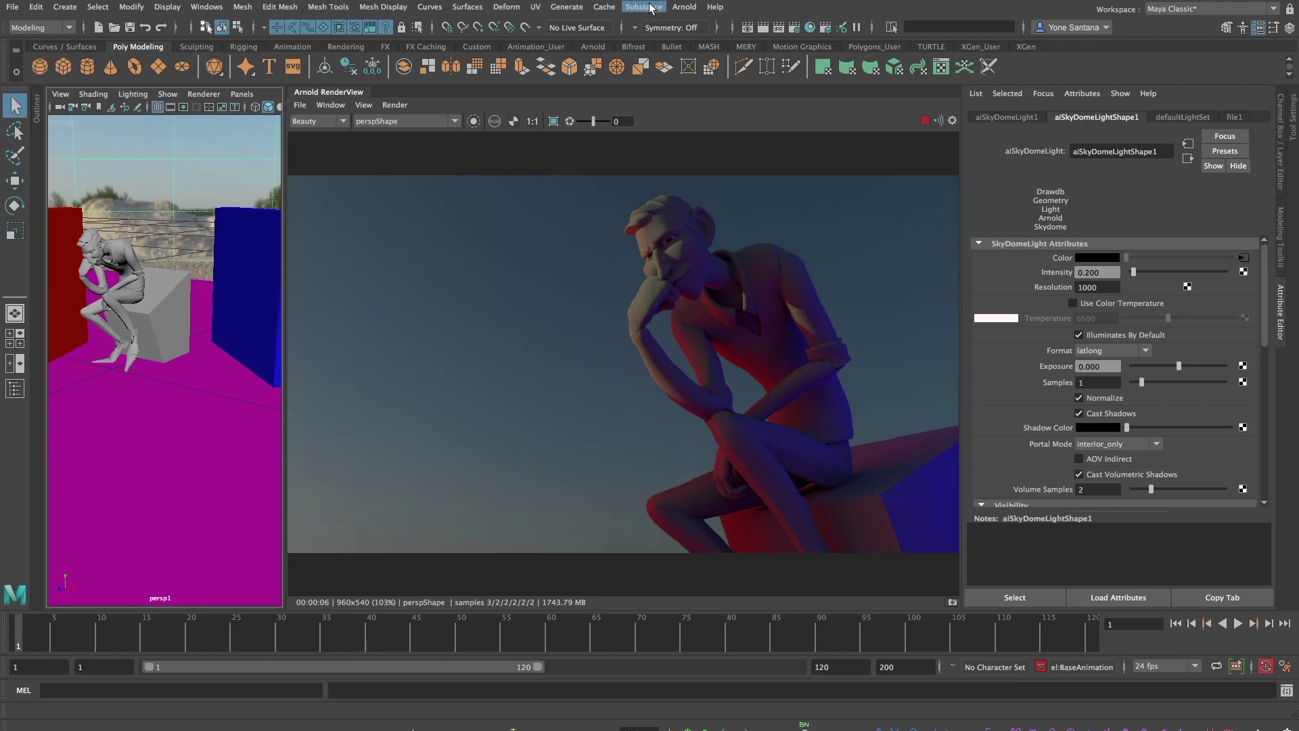
Create an Arnold area light and scale it up uniformly to about 15.5
{"action": "left_click", "coordinate": [684, 6]}
{"action": "mouse_move", "coordinate": [743, 77]}
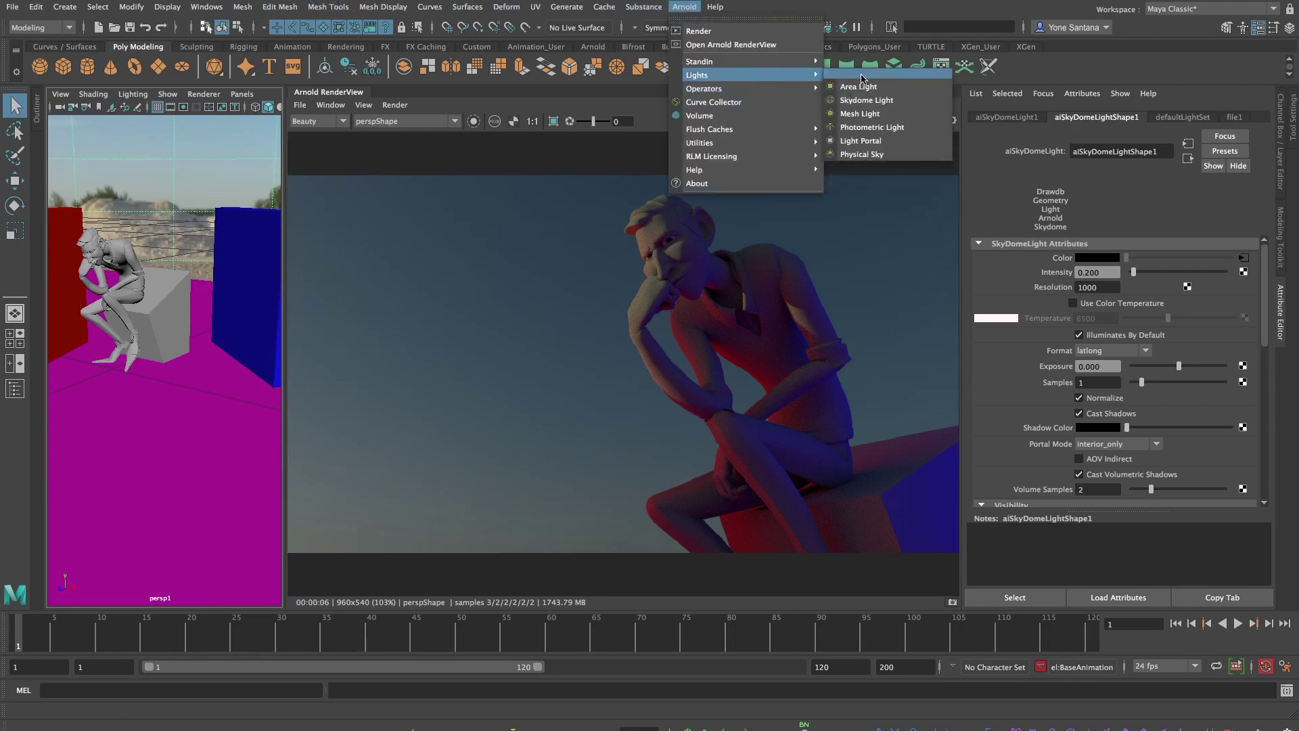
{"action": "left_click", "coordinate": [906, 89]}
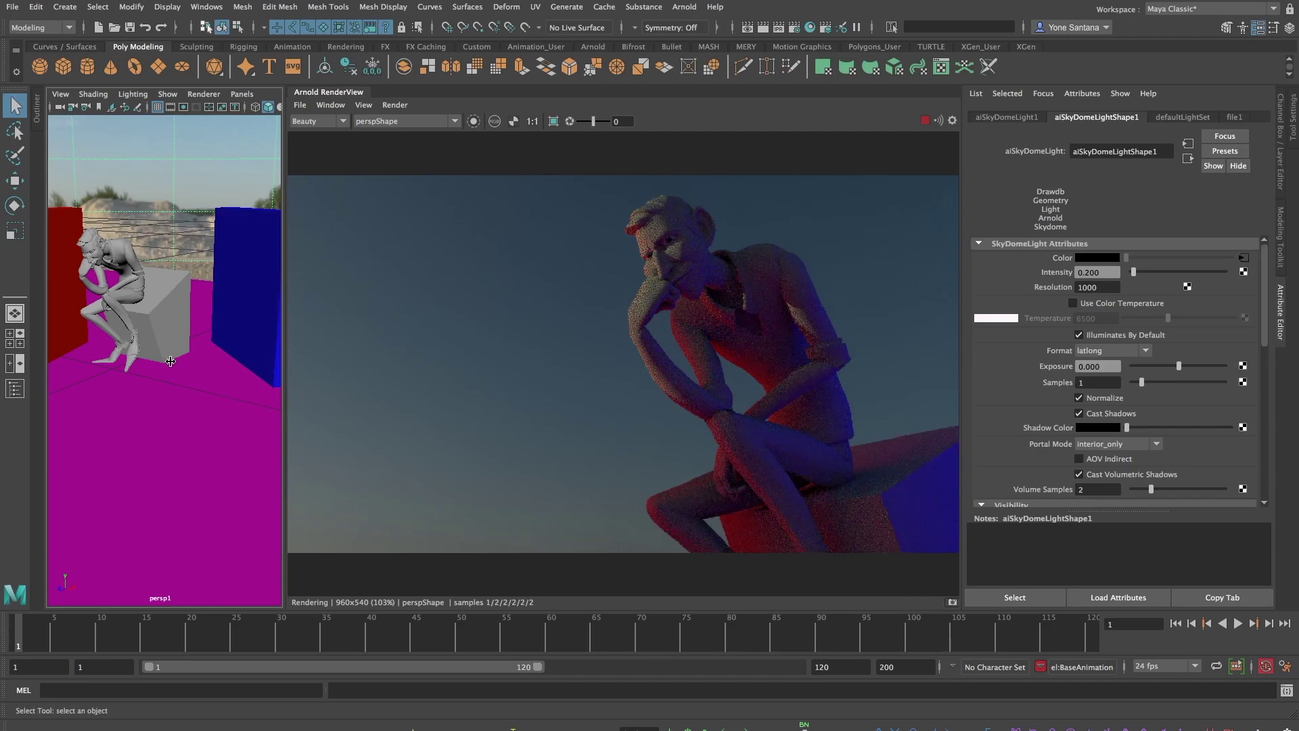
{"action": "key", "text": "w"}
{"action": "key", "text": "r"}
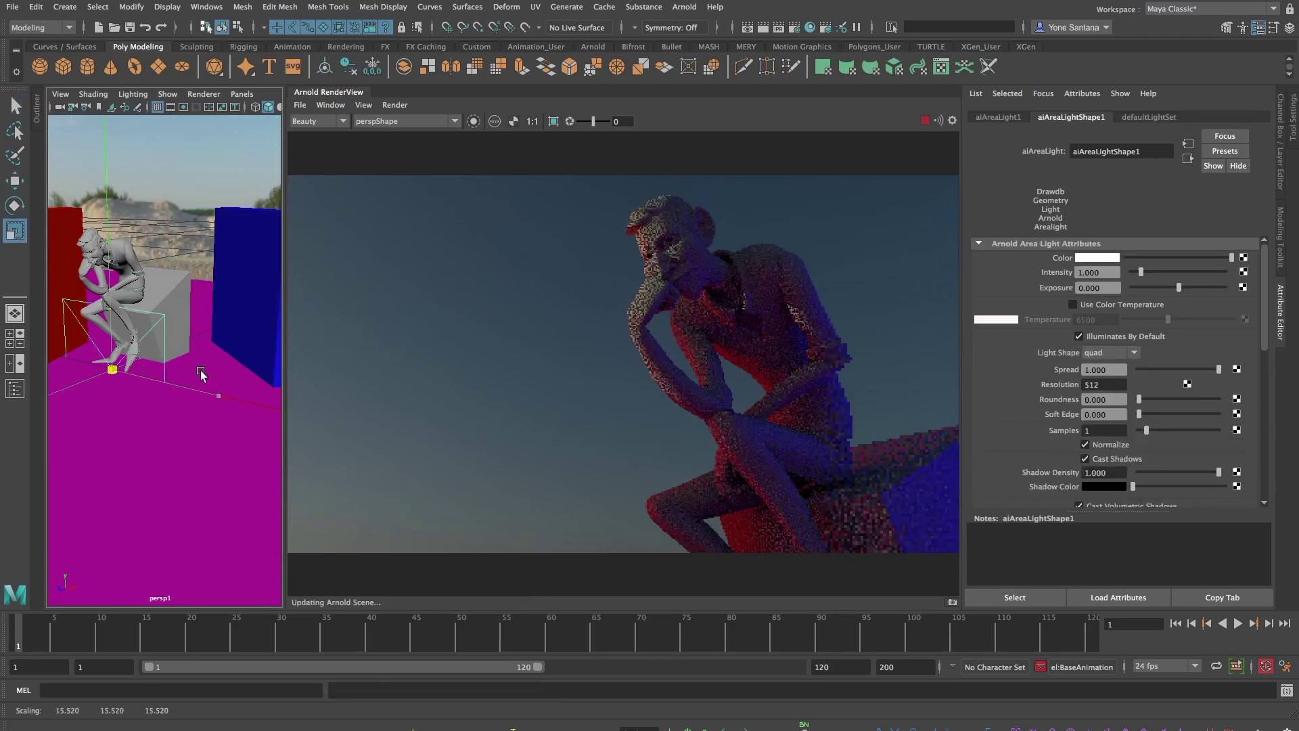
{"action": "left_click_drag", "start_coordinate": [188, 368], "coordinate": [135, 368]}
Rotate the area light to face downward and raise it above the seated figure to a height of about 40 cm
{"action": "key", "text": "e"}
{"action": "left_click_drag", "start_coordinate": [51, 282], "coordinate": [136, 243]}
{"action": "key", "text": "w"}
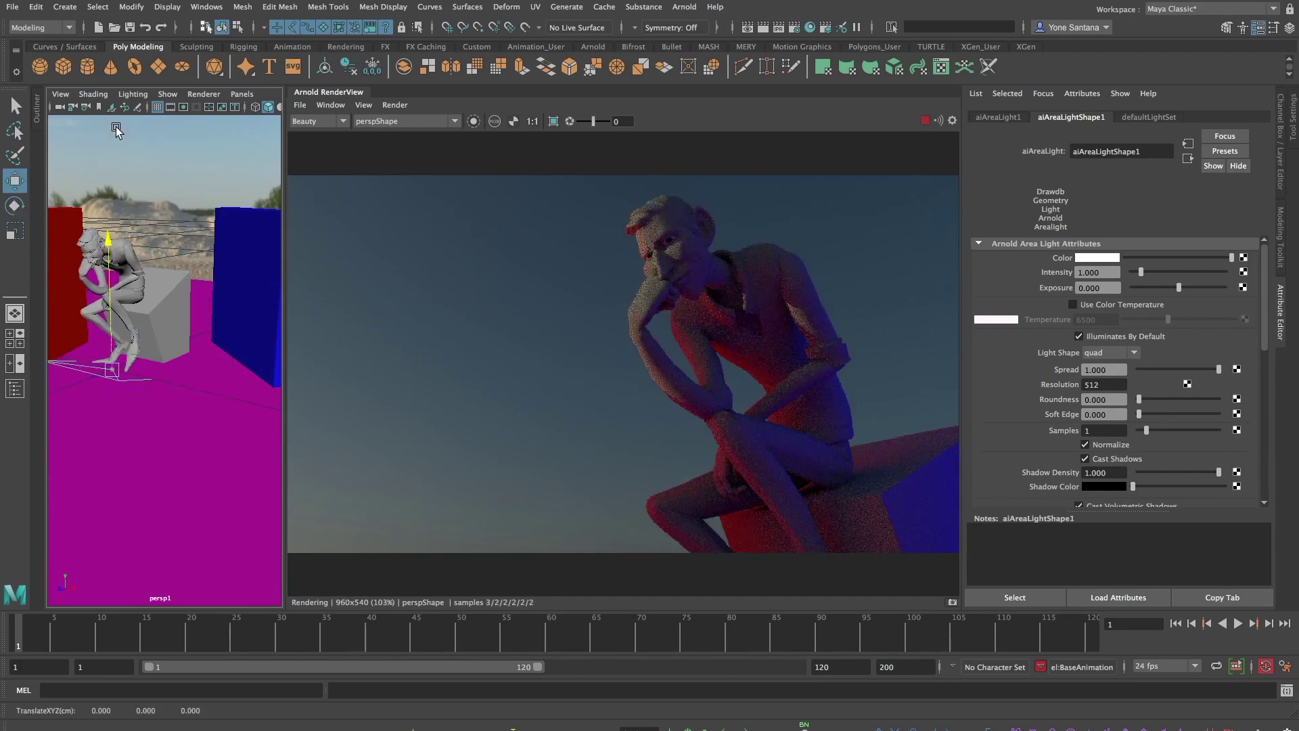
{"action": "mouse_move", "coordinate": [116, 125]}
{"action": "left_mouse_down"}
{"action": "mouse_move", "coordinate": [111, 162]}
{"action": "mouse_move", "coordinate": [197, 169]}
{"action": "left_mouse_up"}
Reduce the area light's spread to about 0.414 and set its exposure to about 14.8
{"action": "left_click_drag", "start_coordinate": [1218, 369], "coordinate": [1171, 370]}
{"action": "left_click_drag", "start_coordinate": [1104, 290], "coordinate": [910, 305]}
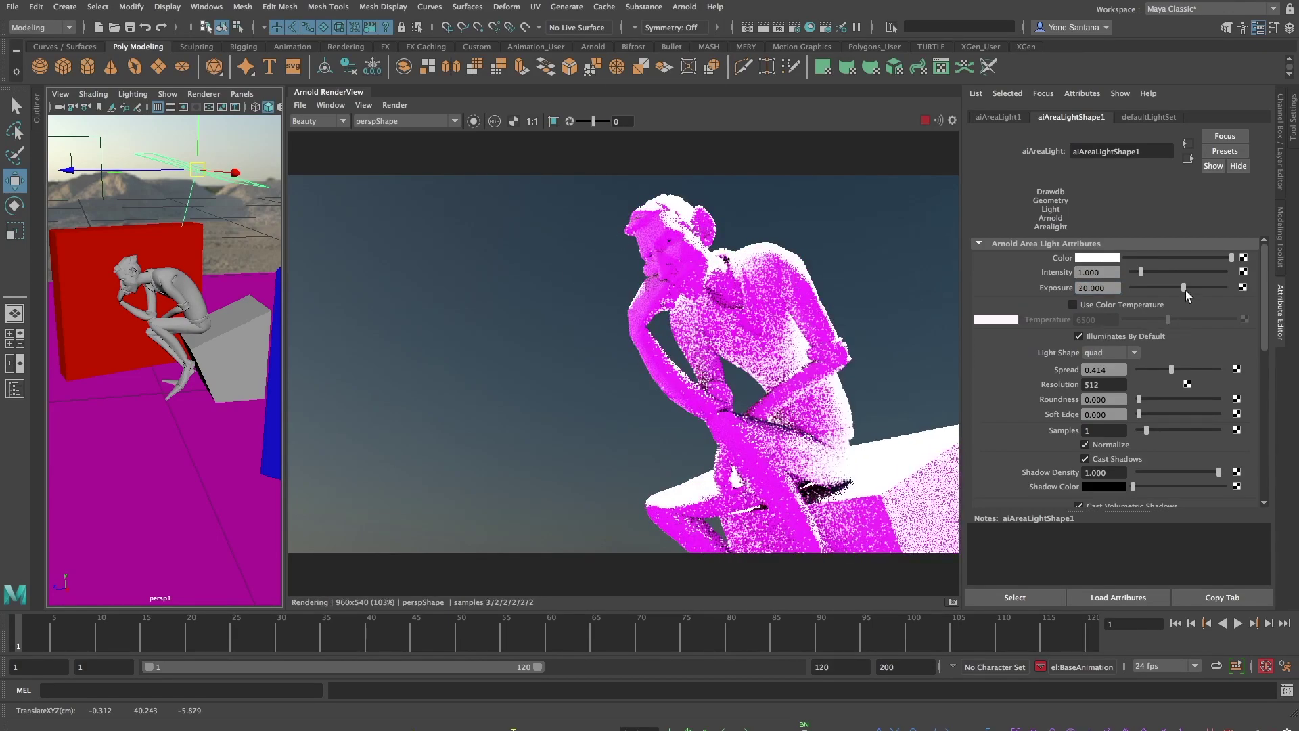
{"action": "left_click_drag", "start_coordinate": [1183, 288], "coordinate": [1171, 291]}
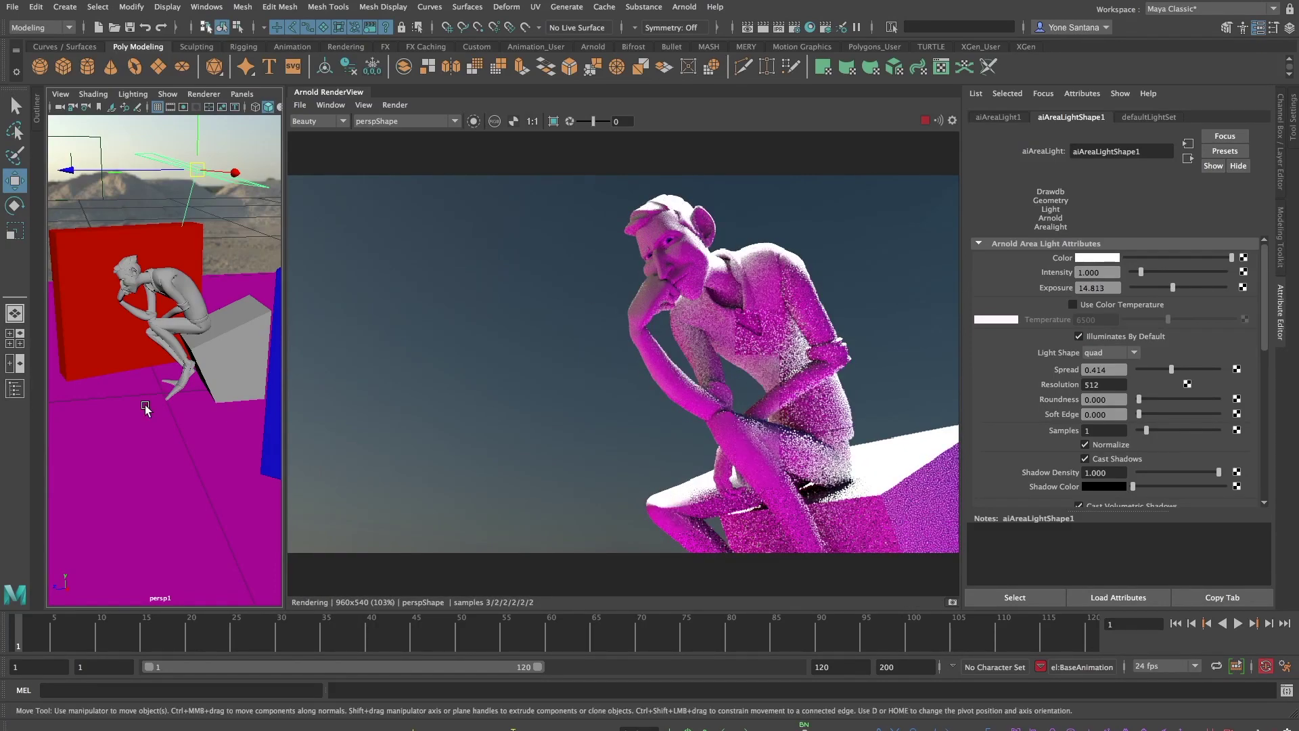
Move the area light behind the figure and rotate it to about -142 degrees in X so it aims at his back
{"action": "left_click_drag", "start_coordinate": [184, 245], "coordinate": [177, 249], "text": "alt"}
{"action": "left_click_drag", "start_coordinate": [197, 169], "coordinate": [258, 215]}
{"action": "key", "text": "e"}
{"action": "left_click_drag", "start_coordinate": [151, 151], "coordinate": [247, 108]}
Tint the area light pale violet and lower its exposure to about 12.5
{"action": "left_click", "coordinate": [1101, 257]}
{"action": "left_click", "coordinate": [1113, 222]}
{"action": "left_click_drag", "start_coordinate": [1207, 280], "coordinate": [1166, 288]}
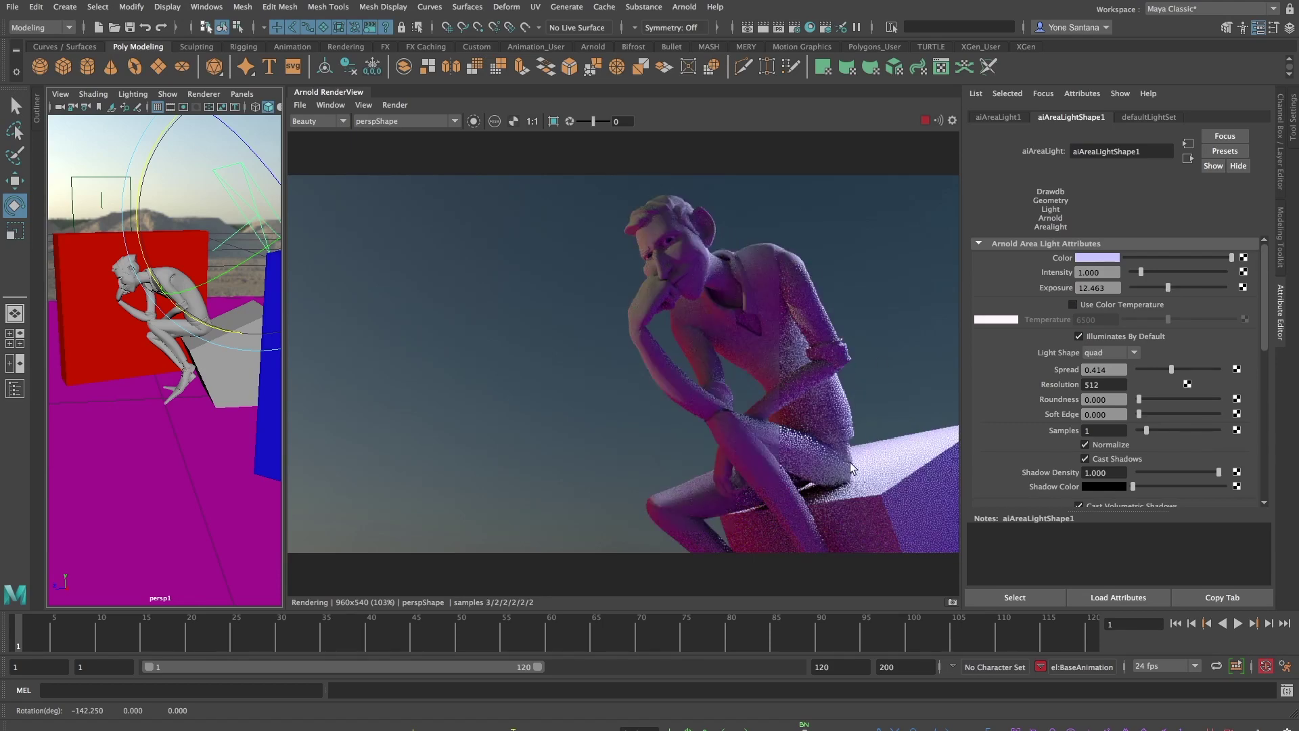
Move the area light around the figure and rotate it to about -124, 76 and 33 degrees
{"action": "key", "text": "w"}
{"action": "left_click_drag", "start_coordinate": [178, 275], "coordinate": [255, 217], "text": "alt"}
{"action": "left_click_drag", "start_coordinate": [95, 243], "coordinate": [241, 213]}
{"action": "key", "text": "e"}
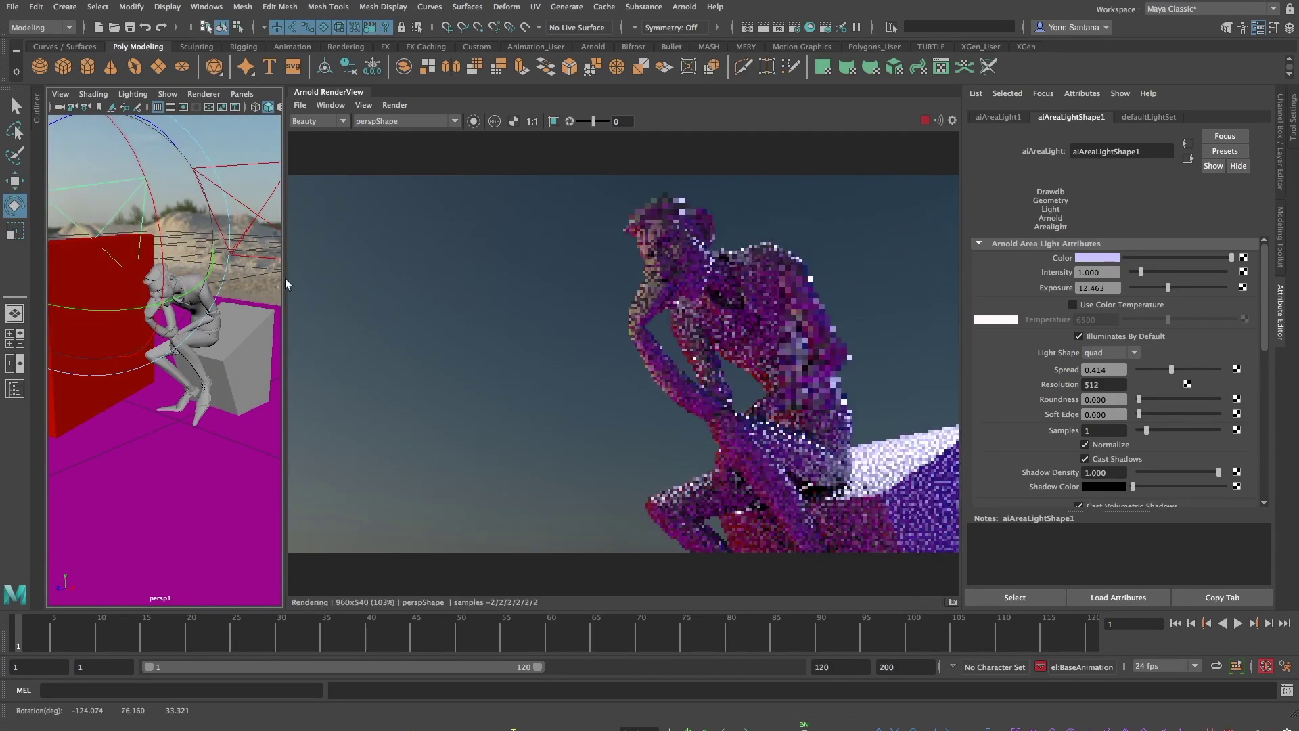
Change the second area light's color to a saturated red, hue 360 and saturation 0.857, and narrow its spread to about 0.129
{"action": "key", "text": "w"}
{"action": "left_click_drag", "start_coordinate": [153, 289], "coordinate": [143, 245], "text": "alt"}
{"action": "left_click", "coordinate": [1098, 257]}
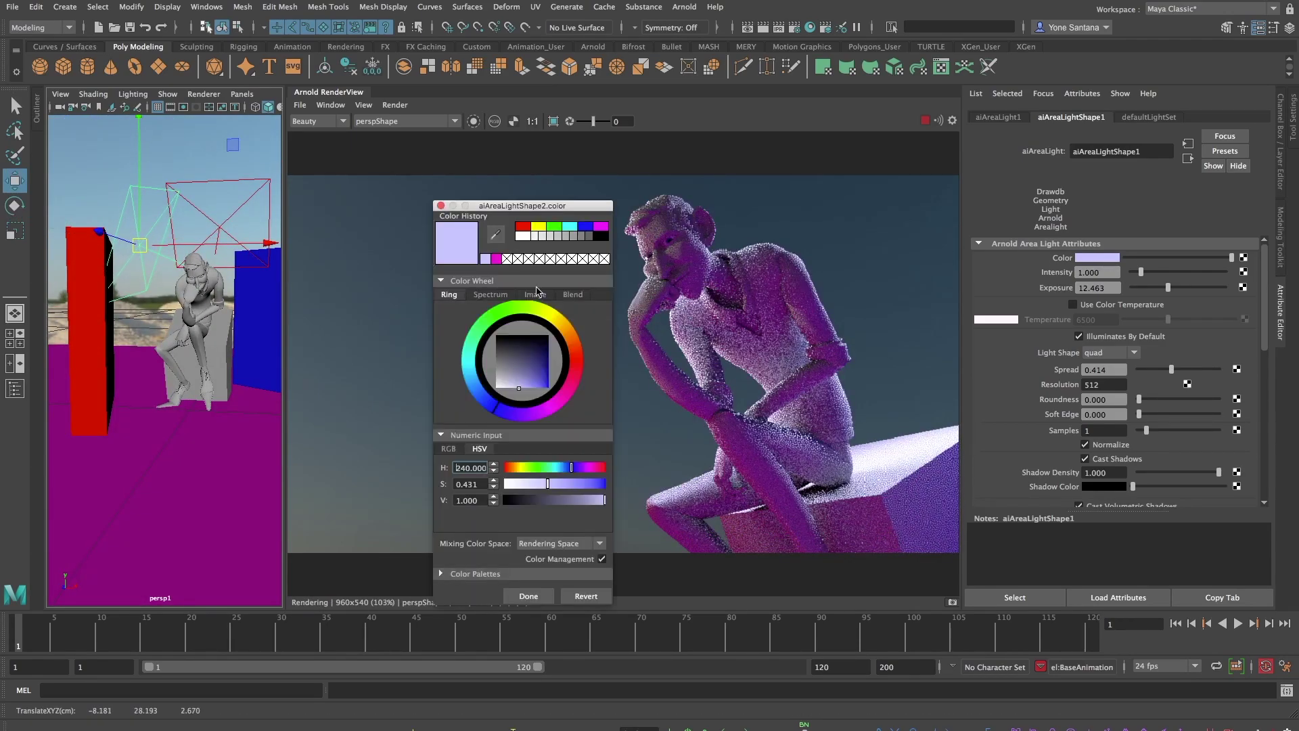
{"action": "left_click", "coordinate": [522, 227]}
{"action": "left_click_drag", "start_coordinate": [523, 389], "coordinate": [542, 388]}
{"action": "left_click_drag", "start_coordinate": [1171, 368], "coordinate": [1143, 378]}
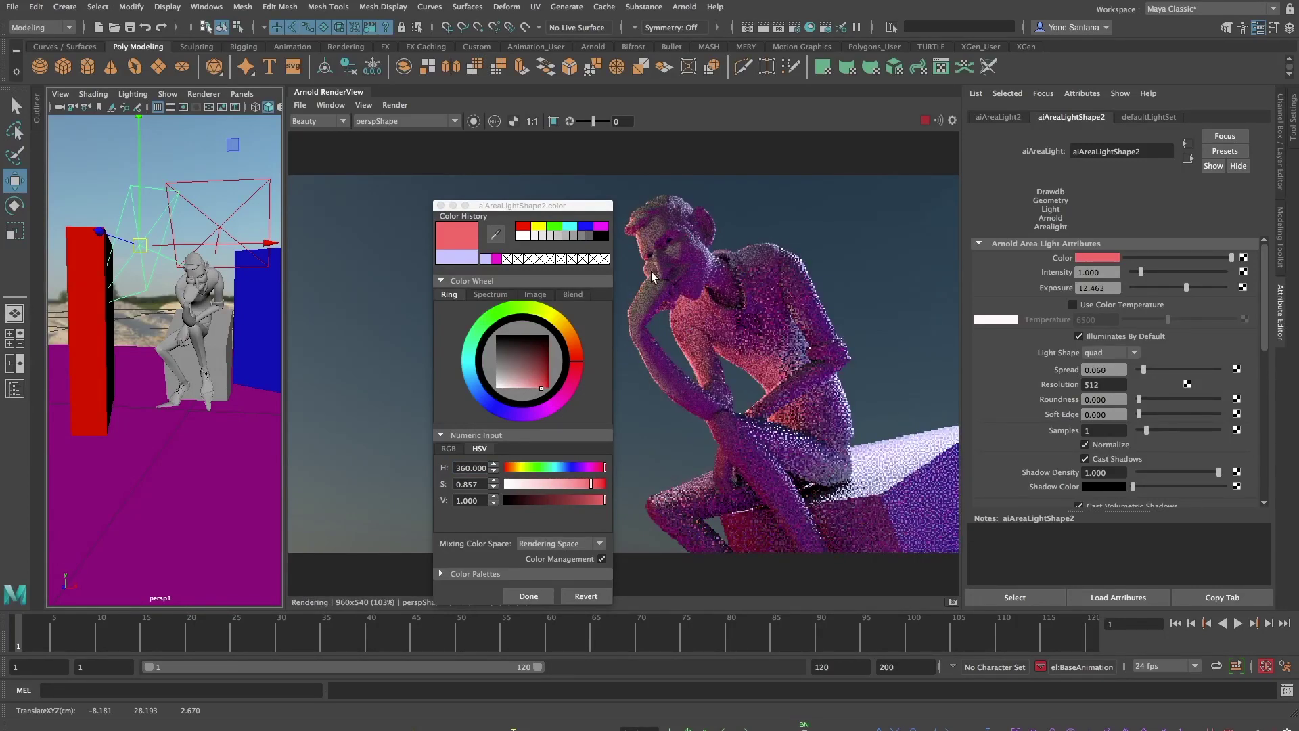
{"action": "left_click_drag", "start_coordinate": [1143, 370], "coordinate": [1149, 371]}
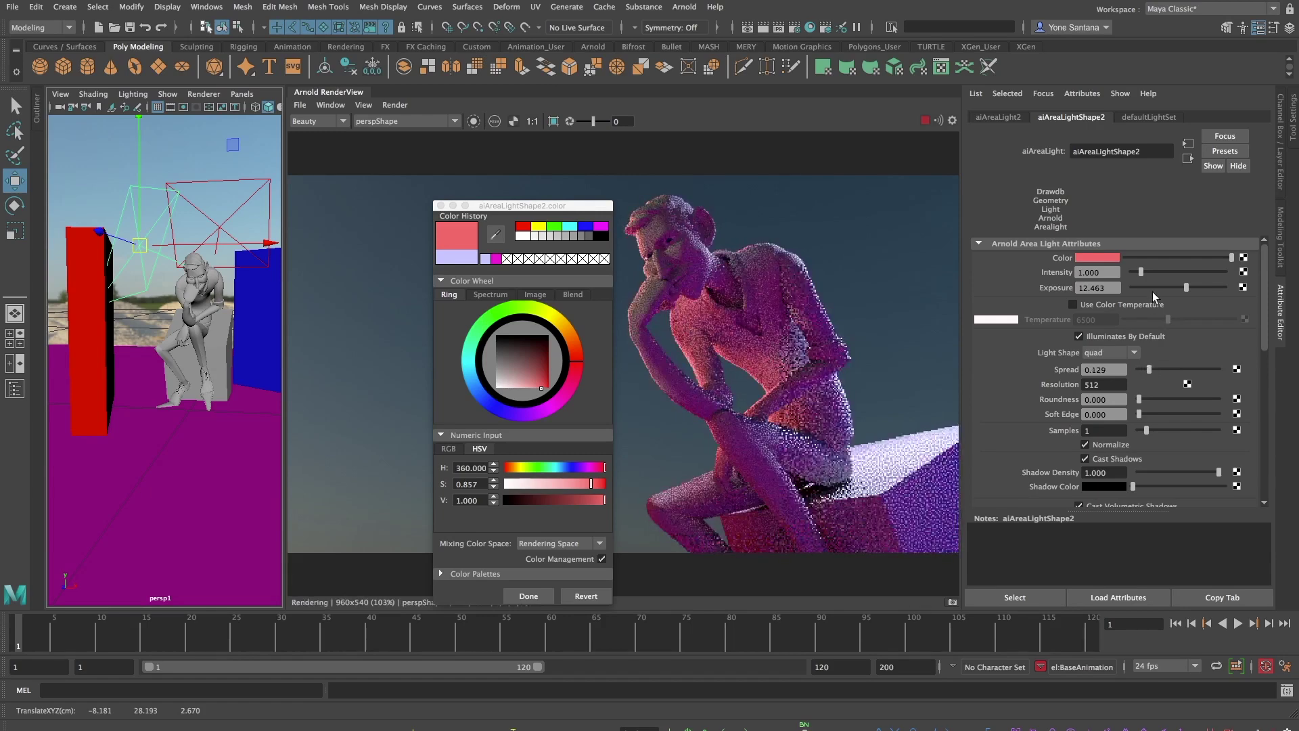
Soften the second area light's color to pale pink and lower its exposure
{"action": "left_click_drag", "start_coordinate": [540, 390], "coordinate": [522, 388]}
{"action": "left_click", "coordinate": [537, 595]}
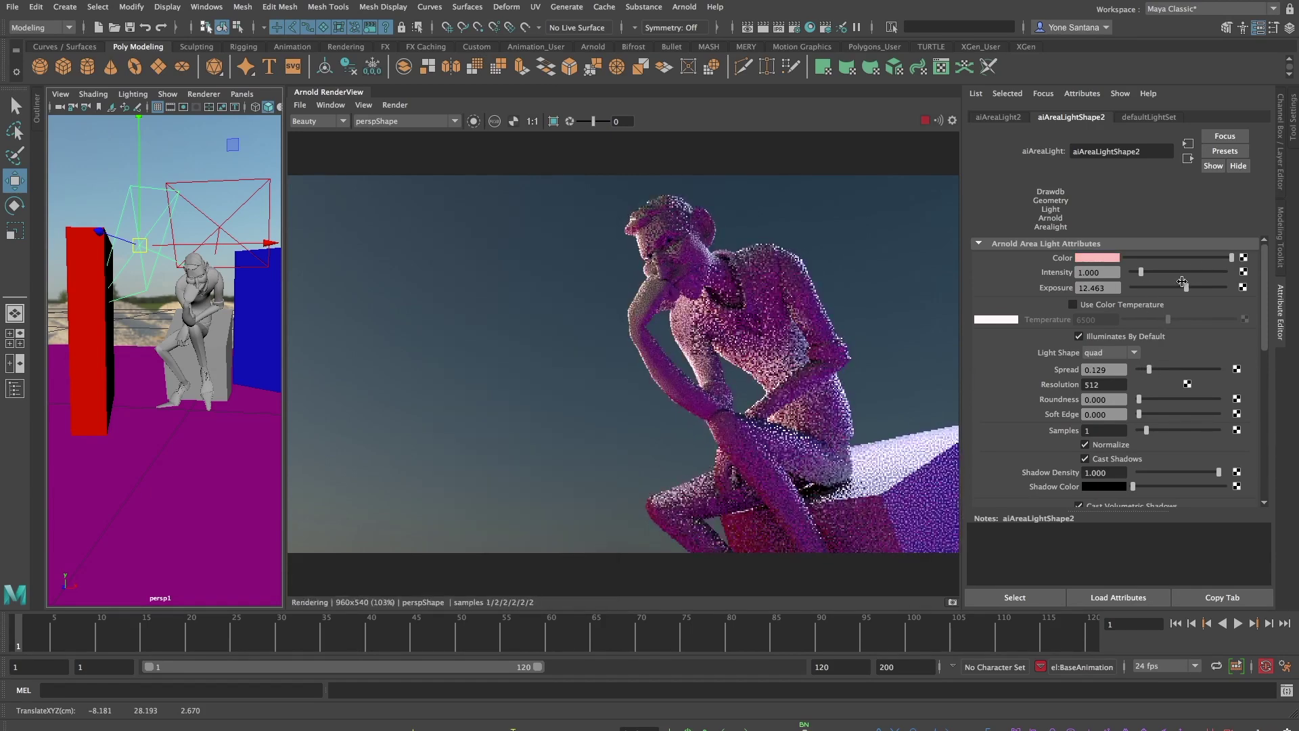
{"action": "left_click_drag", "start_coordinate": [1187, 287], "coordinate": [1176, 287]}
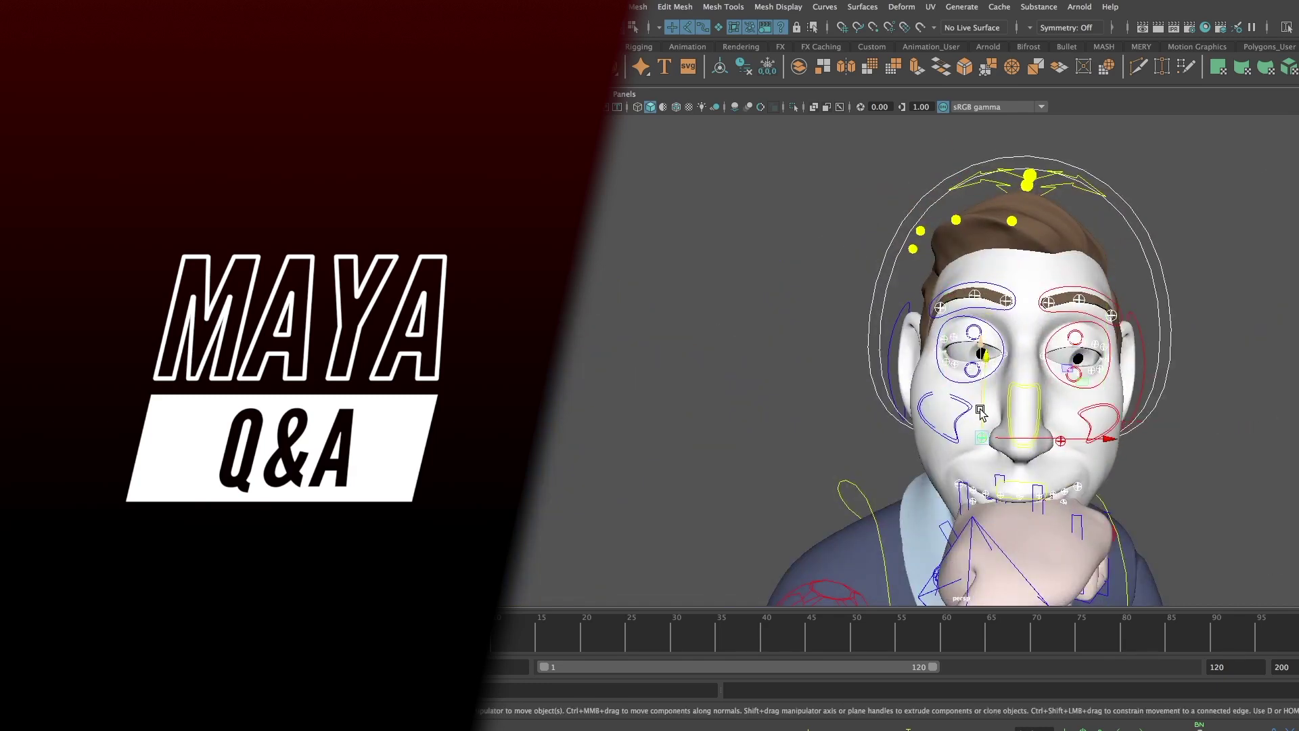
Lower the main controls of both eyebrows slightly on the character's face rig
{"action": "left_click", "coordinate": [978, 299]}
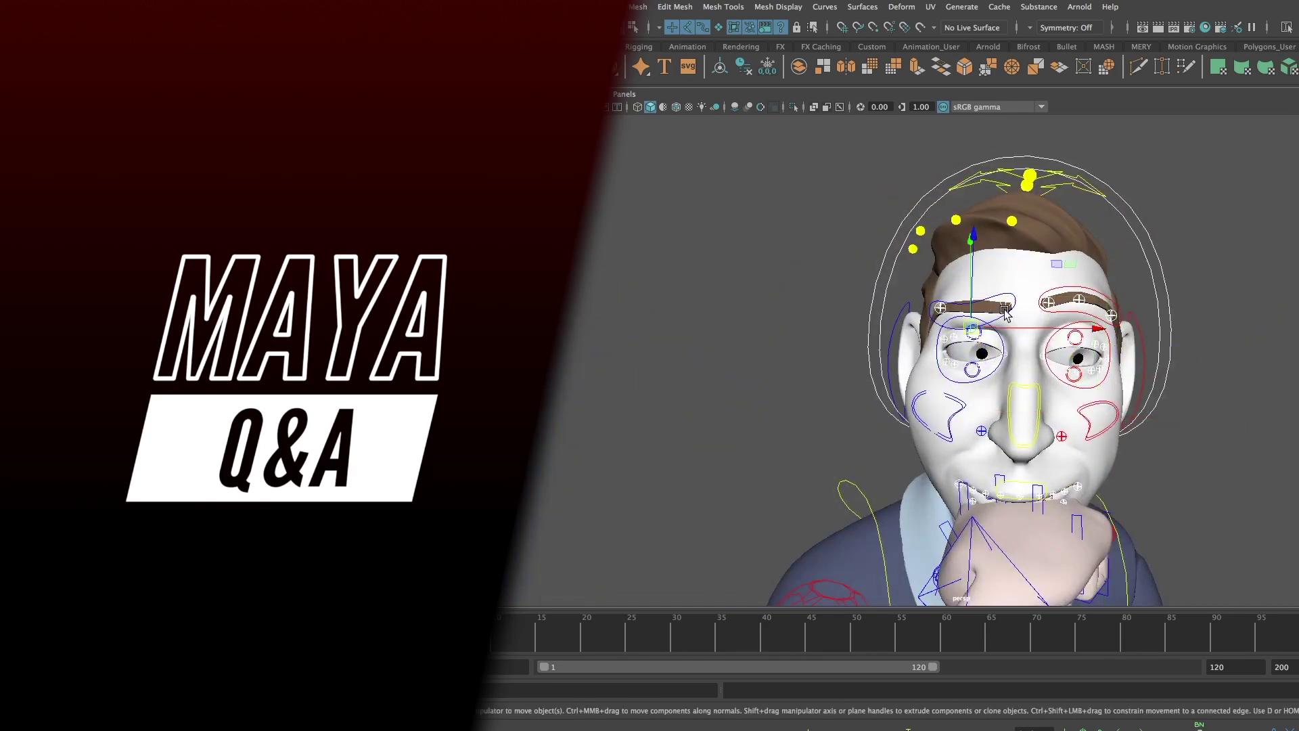
{"action": "left_click_drag", "start_coordinate": [977, 298], "coordinate": [980, 315]}
{"action": "left_click", "coordinate": [1079, 308]}
{"action": "left_click_drag", "start_coordinate": [1079, 303], "coordinate": [1086, 318]}
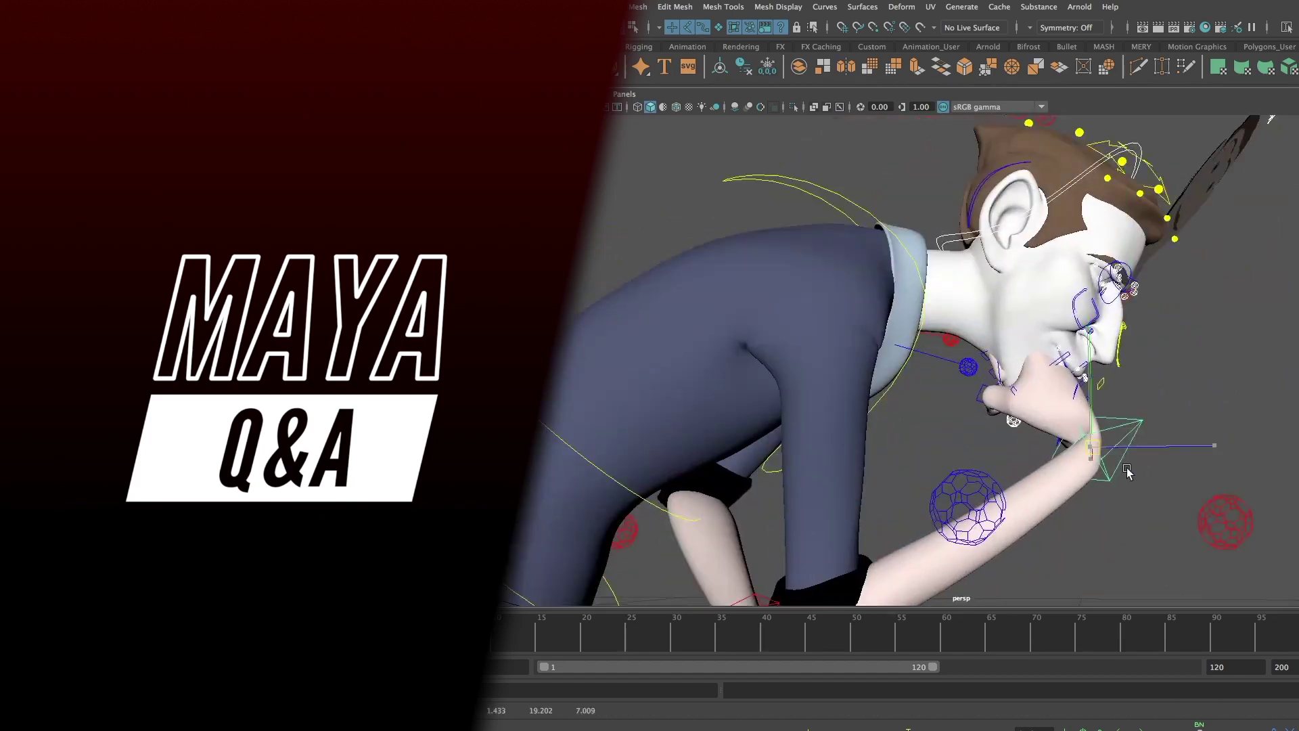
Adjust the placement of the Face UI board beside the character's head
{"action": "left_click_drag", "start_coordinate": [1126, 472], "coordinate": [1110, 400], "text": "alt"}
{"action": "right_click_drag", "start_coordinate": [1110, 400], "coordinate": [1078, 455], "text": "alt"}
{"action": "left_click", "coordinate": [1079, 455]}
{"action": "left_click_drag", "start_coordinate": [1078, 455], "coordinate": [1090, 485], "text": "alt"}
{"action": "left_click", "coordinate": [1117, 163]}
{"action": "left_click_drag", "start_coordinate": [1220, 243], "coordinate": [1220, 204]}
{"action": "left_click_drag", "start_coordinate": [1219, 203], "coordinate": [1218, 193]}
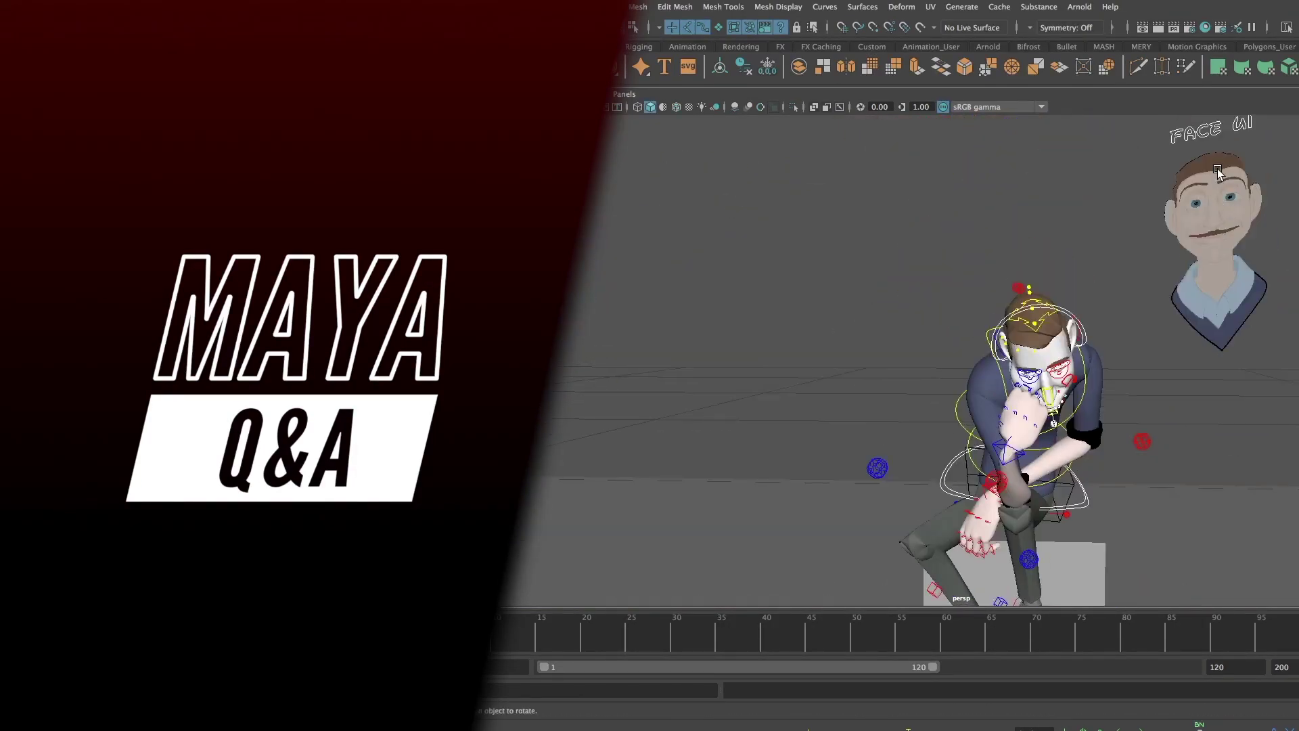
{"action": "left_click", "coordinate": [1218, 173]}
{"action": "left_click", "coordinate": [1272, 203]}
Examine the seated character's legs and seat block from the side and select the foot control
{"action": "middle_click_drag", "start_coordinate": [1191, 528], "coordinate": [1185, 250], "text": "alt"}
{"action": "left_click", "coordinate": [1184, 473]}
{"action": "middle_click_drag", "start_coordinate": [1184, 479], "coordinate": [1191, 634], "text": "alt"}
{"action": "left_click_drag", "start_coordinate": [1191, 595], "coordinate": [1046, 467], "text": "alt"}
{"action": "left_click", "coordinate": [1134, 513]}
{"action": "key", "text": "w"}
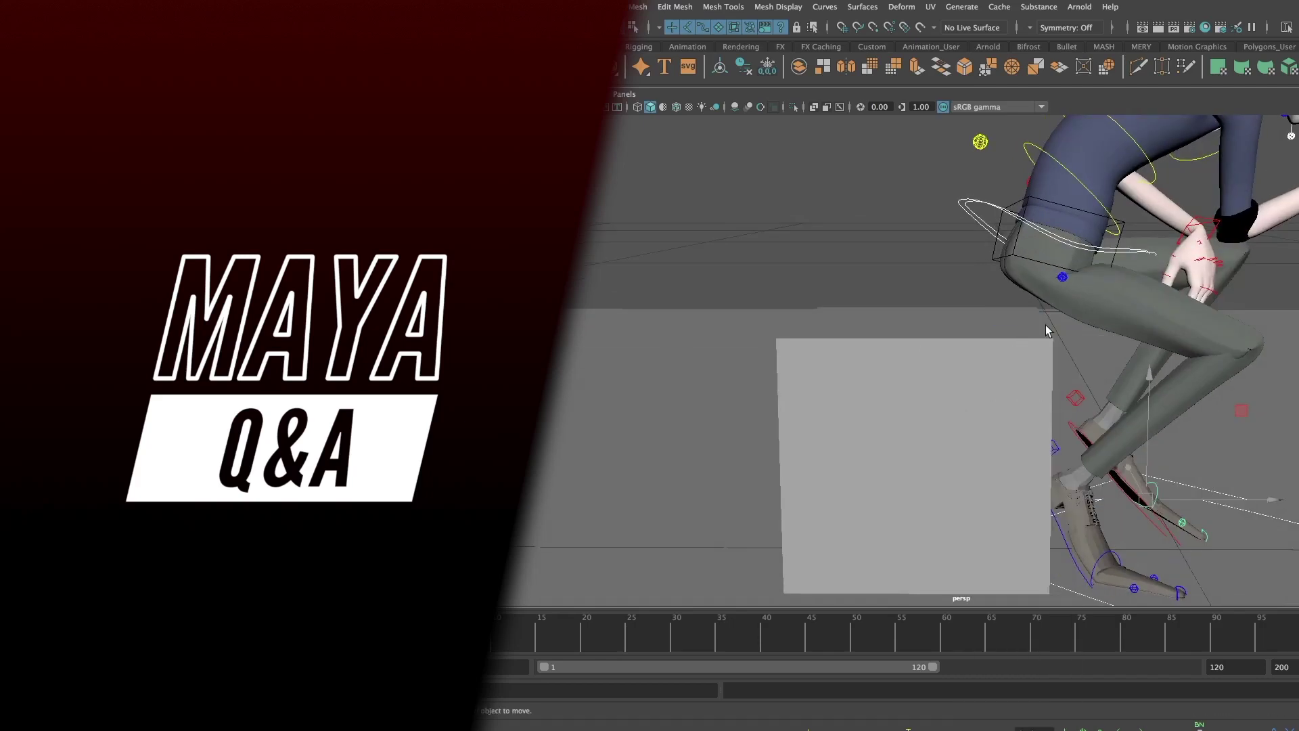
Reshape the seat block beneath the character by moving its upper edges
{"action": "left_click", "coordinate": [1047, 331]}
{"action": "left_click_drag", "start_coordinate": [1096, 336], "coordinate": [1168, 336]}
{"action": "left_click", "coordinate": [807, 315]}
{"action": "left_click_drag", "start_coordinate": [806, 274], "coordinate": [806, 155]}
{"action": "mouse_move", "coordinate": [1096, 310]}
{"action": "left_mouse_down", "text": "alt"}
{"action": "mouse_move", "coordinate": [1052, 371]}
{"action": "mouse_move", "coordinate": [1096, 334]}
{"action": "left_mouse_up", "text": "alt"}
{"action": "left_click", "coordinate": [1097, 327]}
{"action": "left_click_drag", "start_coordinate": [1190, 321], "coordinate": [1162, 320]}
Return the seat block to object mode and adjust its position beneath the seated character
{"action": "left_click", "coordinate": [1012, 547]}
{"action": "right_click_drag", "start_coordinate": [973, 414], "coordinate": [1029, 370]}
{"action": "left_click_drag", "start_coordinate": [1028, 371], "coordinate": [1000, 208], "text": "alt"}
{"action": "left_click_drag", "start_coordinate": [1081, 217], "coordinate": [1063, 217]}
{"action": "left_click", "coordinate": [981, 452], "text": "shift"}
{"action": "left_click_drag", "start_coordinate": [1046, 408], "coordinate": [961, 406]}
{"action": "right_click_drag", "start_coordinate": [961, 406], "coordinate": [913, 406], "text": "alt"}
{"action": "middle_click_drag", "start_coordinate": [1015, 284], "coordinate": [1035, 325], "text": "alt"}
Try hiding the selected object and undo the hiding
{"action": "left_click", "coordinate": [1067, 233]}
{"action": "scroll", "coordinate": [1067, 234], "scroll_direction": "down", "scroll_amount": 2}
{"action": "left_click_drag", "start_coordinate": [1045, 251], "coordinate": [1295, 263]}
{"action": "key", "text": "ctrl+h"}
{"action": "key", "text": "ctrl+z"}
{"action": "scroll", "coordinate": [1218, 291], "scroll_direction": "down", "scroll_amount": 3}
{"action": "scroll", "coordinate": [905, 252], "scroll_direction": "up", "scroll_amount": 4}
Switch the viewport to the persp1 camera
{"action": "left_click", "coordinate": [624, 93]}
{"action": "left_click", "coordinate": [789, 177]}
{"action": "scroll", "coordinate": [964, 331], "scroll_direction": "up", "scroll_amount": 5}
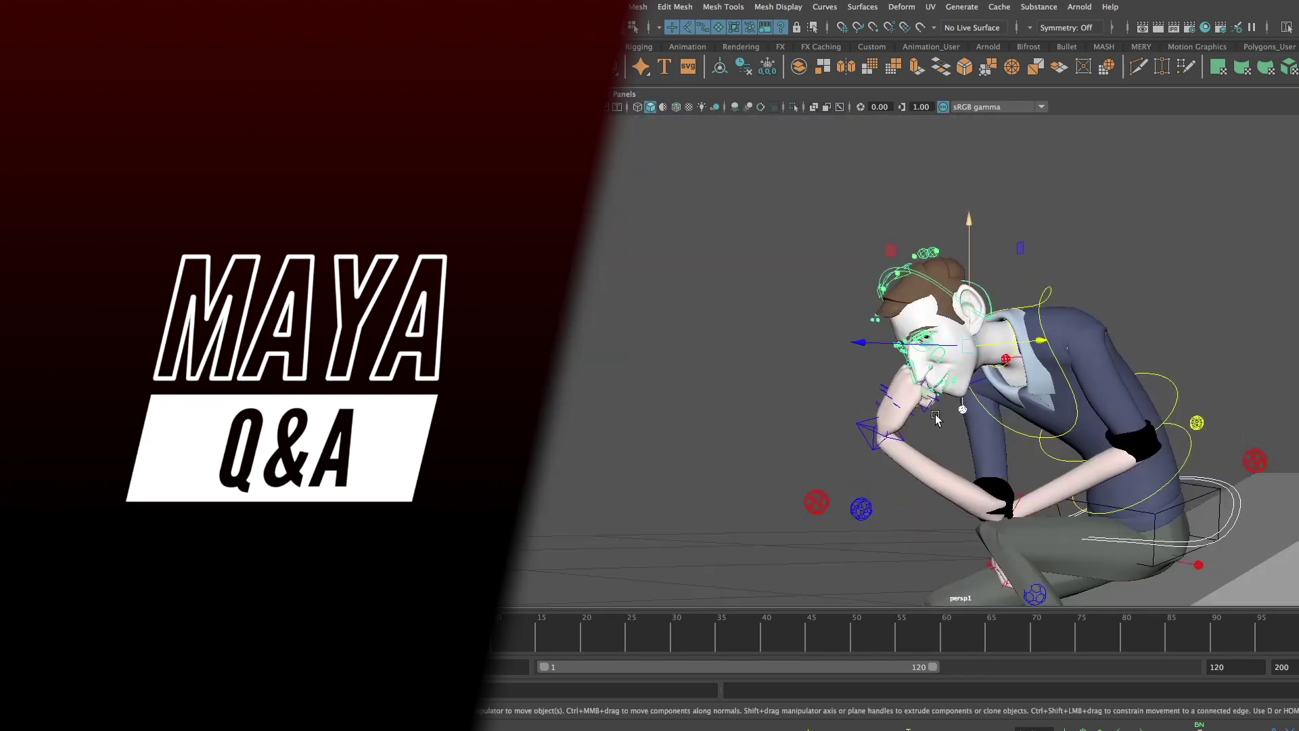